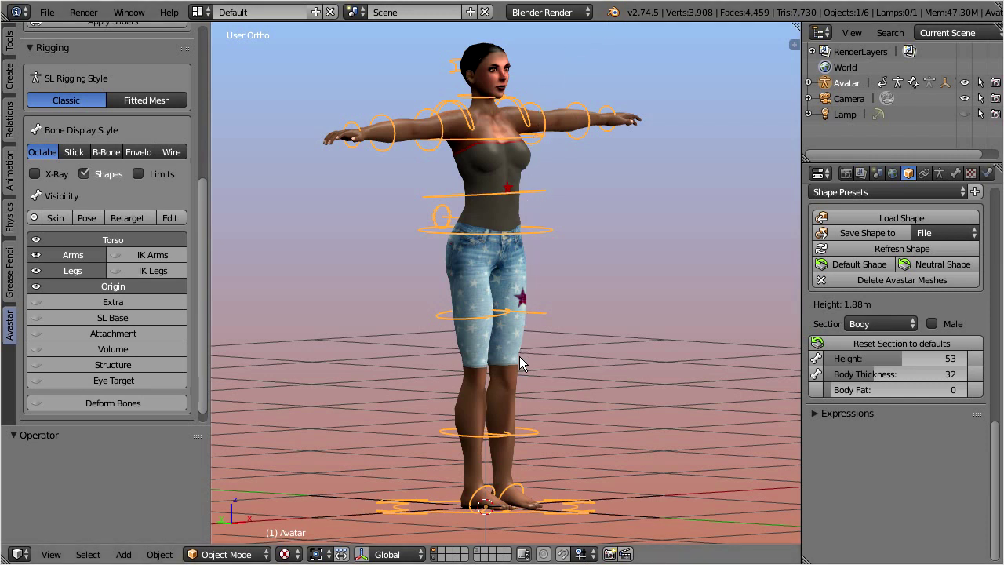
- Apply the Skin bone preset, leave only the SL Base bone group visible, and inspect the skeleton with the avatar mesh layer temporarily hidden
{"action": "left_click", "coordinate": [434, 554]}
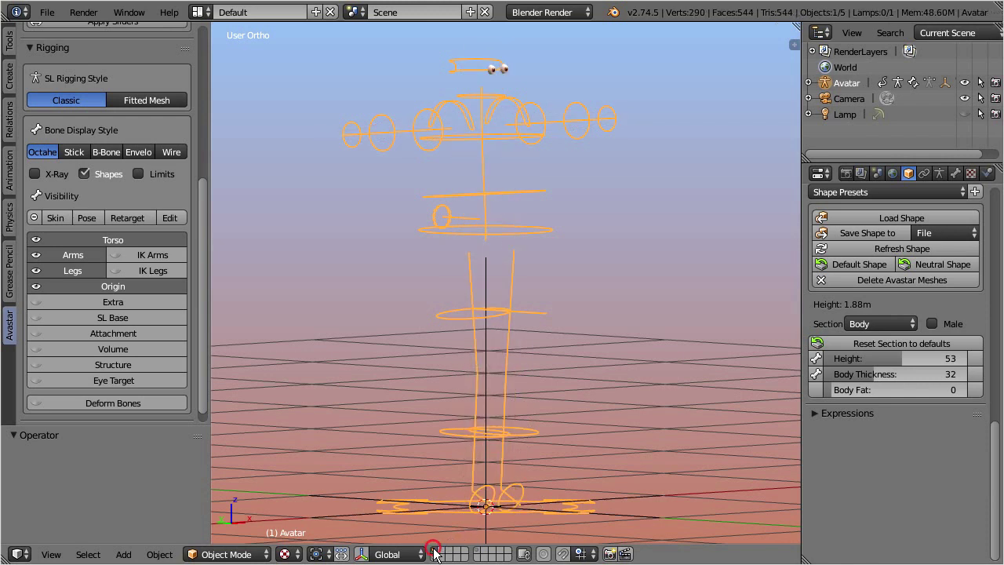
{"action": "left_click", "coordinate": [58, 217]}
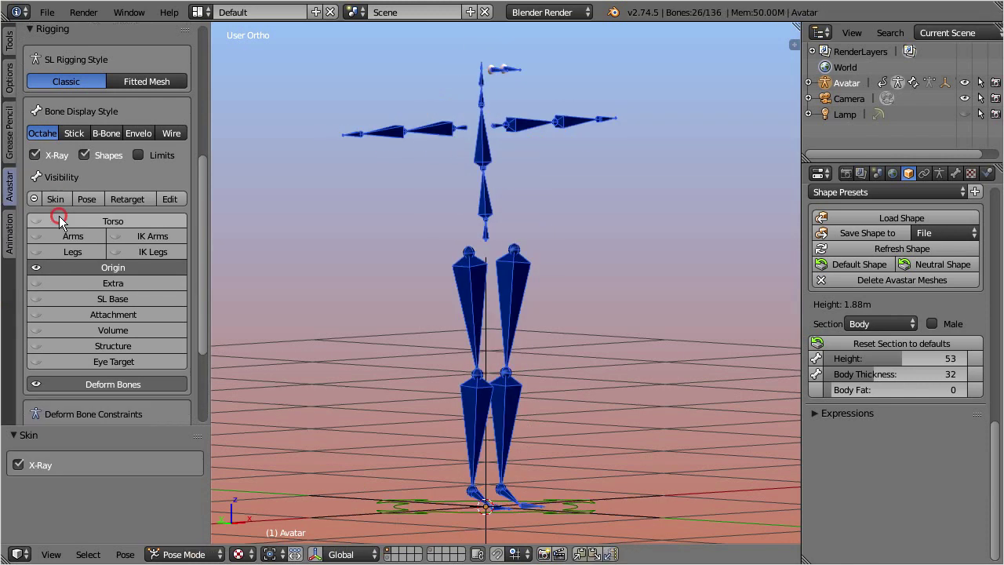
{"action": "left_click", "coordinate": [74, 271]}
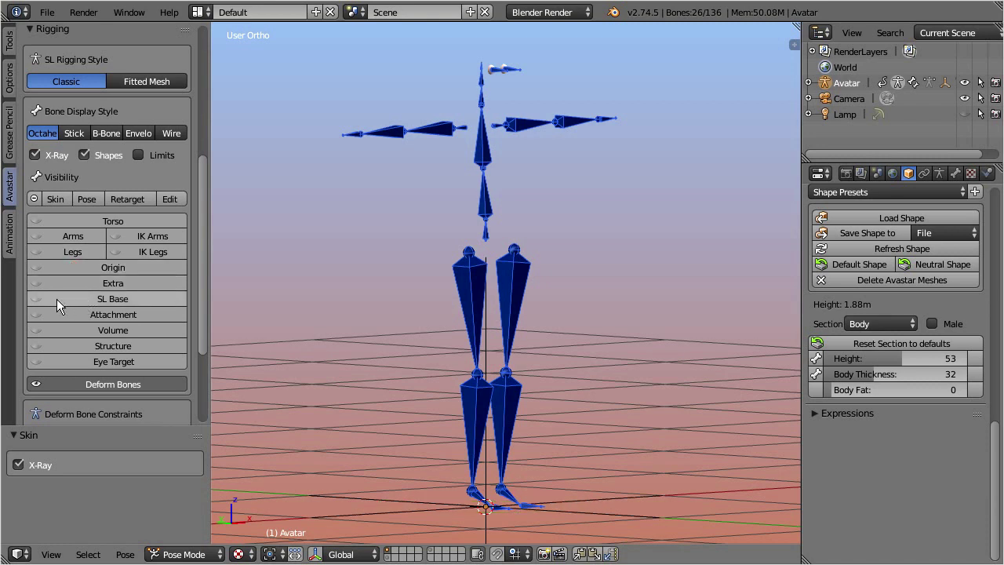
{"action": "left_click", "coordinate": [56, 298]}
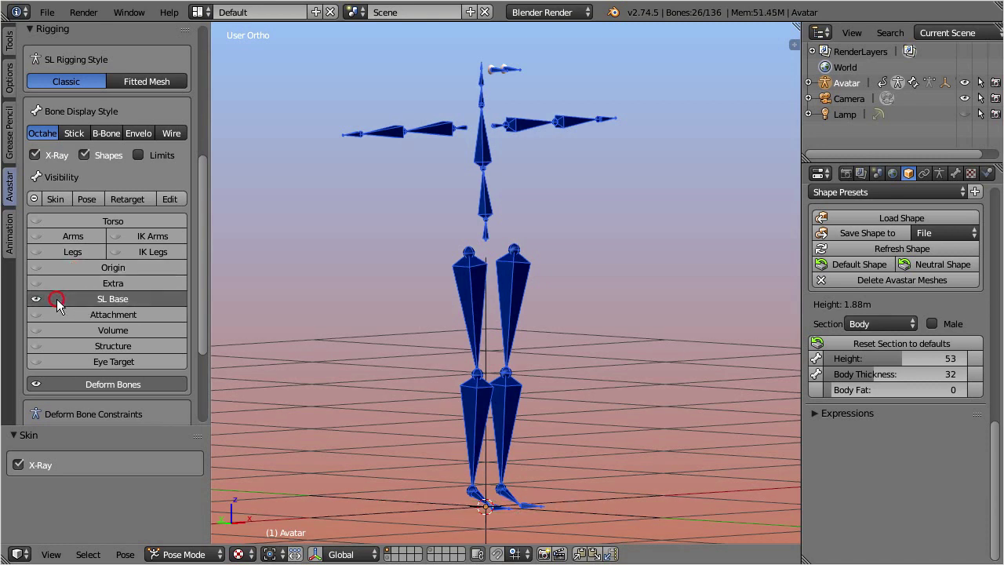
{"action": "left_click", "coordinate": [141, 384]}
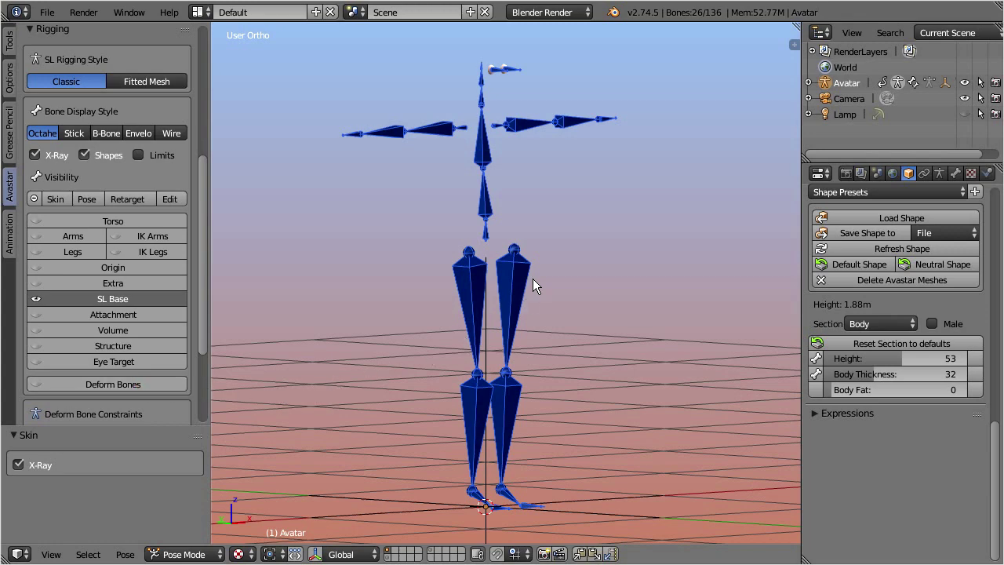
{"action": "middle_click_drag", "start_coordinate": [533, 278], "coordinate": [561, 311]}
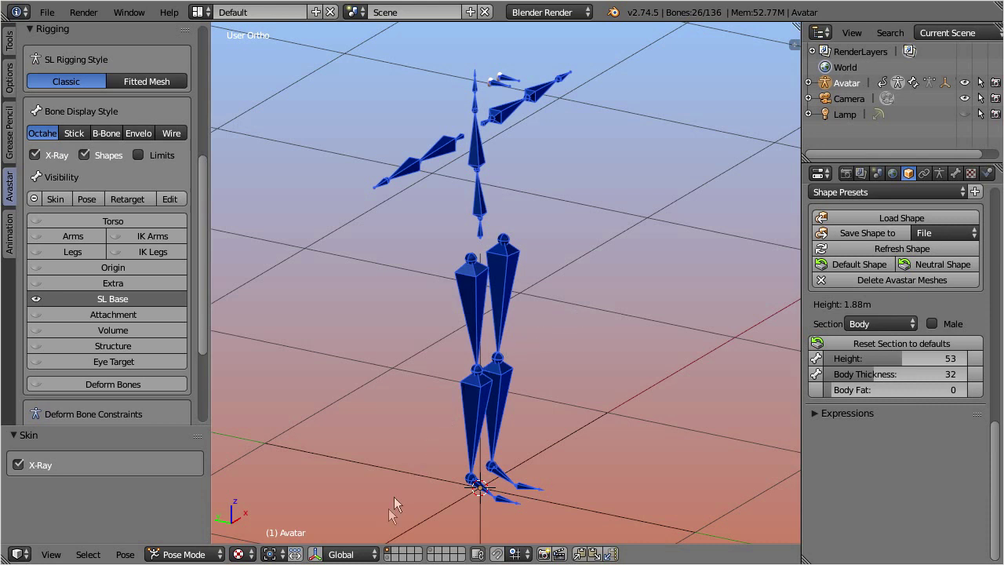
{"action": "left_click", "coordinate": [387, 558], "text": "shift"}
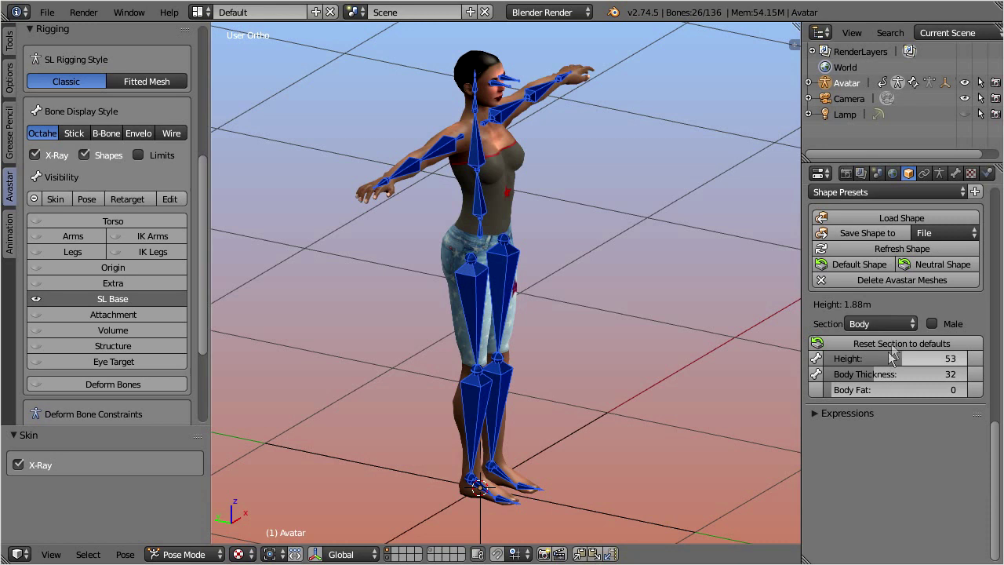
- In the Skeleton shape section, set Height to 47, Body Thickness to 28 and Arm Length to 55
{"action": "left_click", "coordinate": [902, 323]}
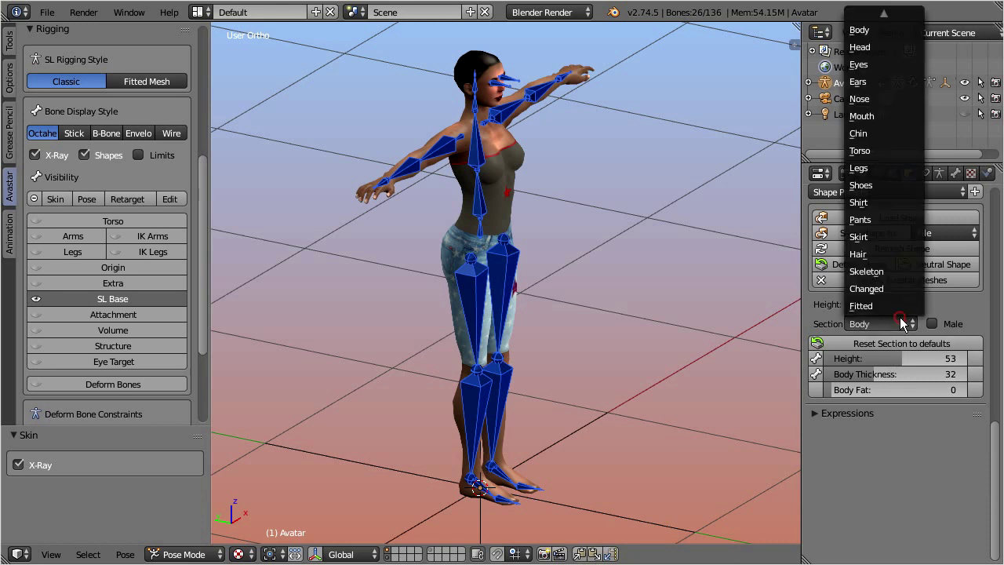
{"action": "left_click", "coordinate": [901, 272]}
{"action": "left_click_drag", "start_coordinate": [901, 357], "coordinate": [868, 375]}
{"action": "scroll", "coordinate": [908, 468], "scroll_direction": "down", "scroll_amount": 2}
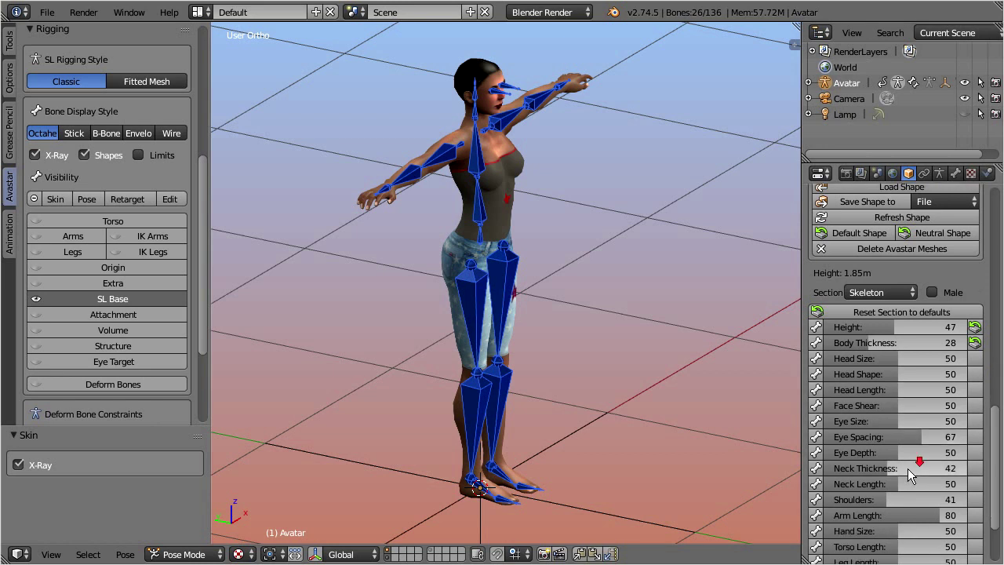
{"action": "left_click_drag", "start_coordinate": [933, 484], "coordinate": [900, 484]}
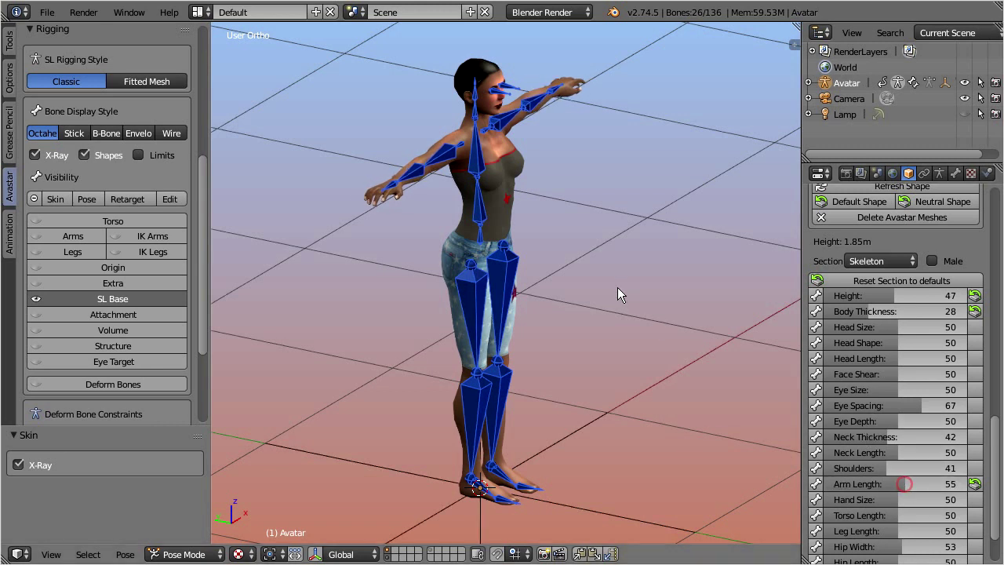
- View the avatar from the front and set Head Size to 75 and Hand Size to 59
{"action": "key", "text": "KP_1"}
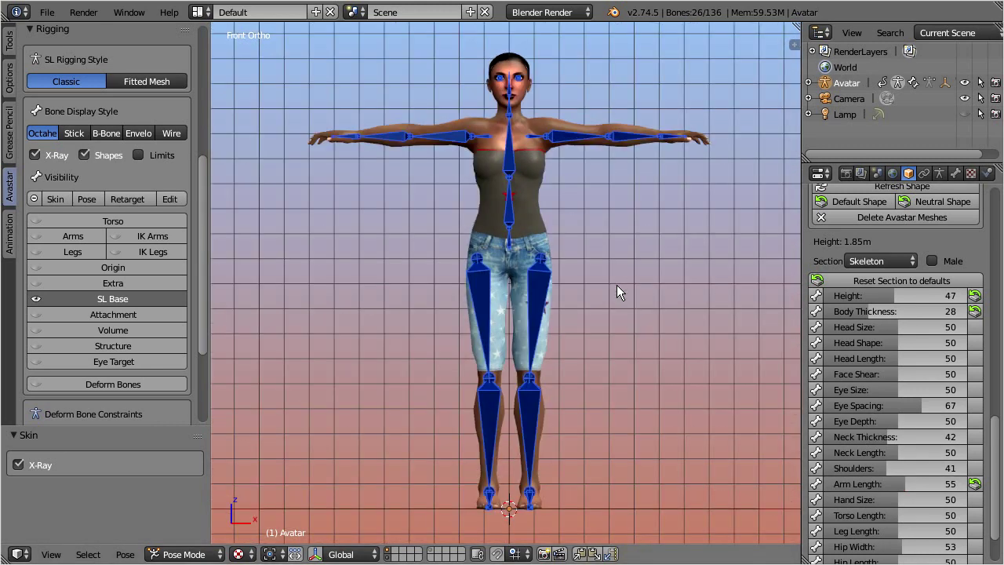
{"action": "left_click_drag", "start_coordinate": [893, 325], "coordinate": [928, 328]}
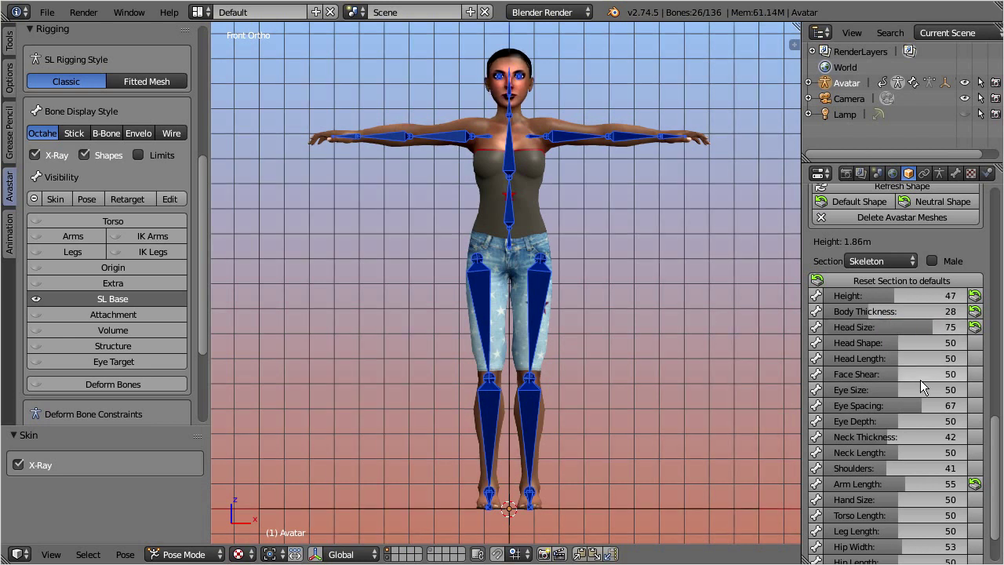
{"action": "mouse_move", "coordinate": [887, 502]}
{"action": "left_mouse_down"}
{"action": "mouse_move", "coordinate": [963, 502]}
{"action": "mouse_move", "coordinate": [902, 501]}
{"action": "left_mouse_up"}
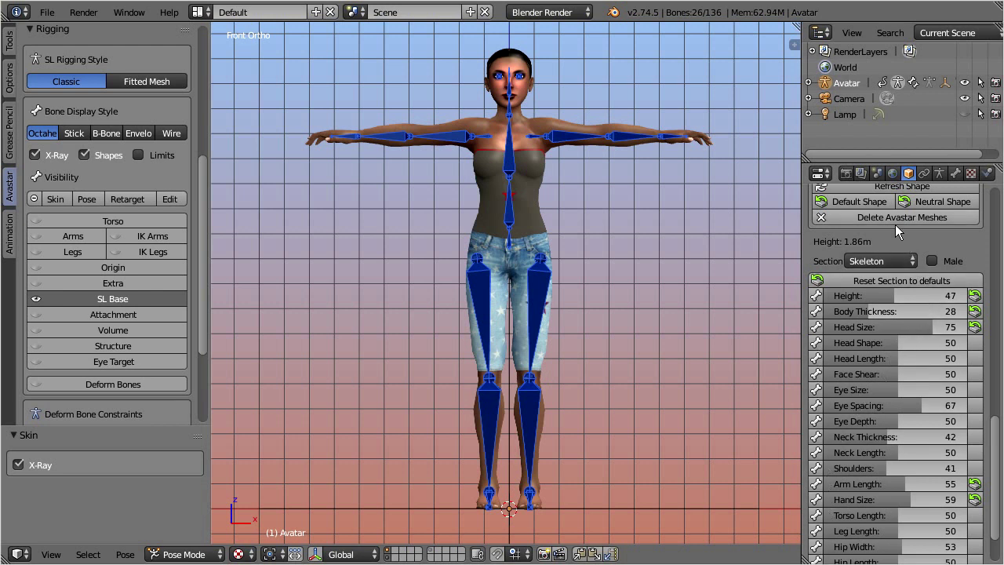
- Restore the avatar's default shape and show the Torso section of the shape settings
{"action": "left_click", "coordinate": [873, 202]}
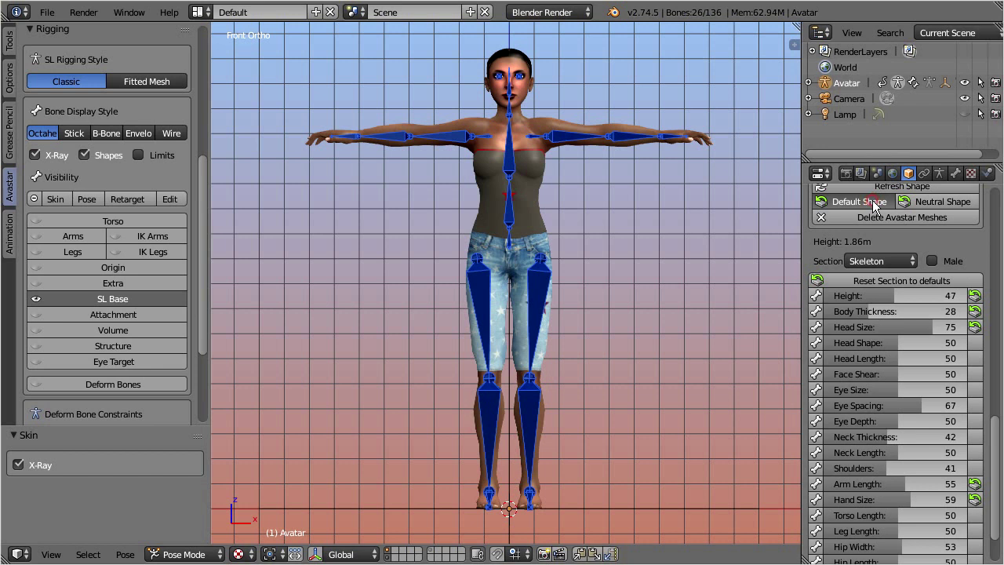
{"action": "left_click", "coordinate": [913, 260]}
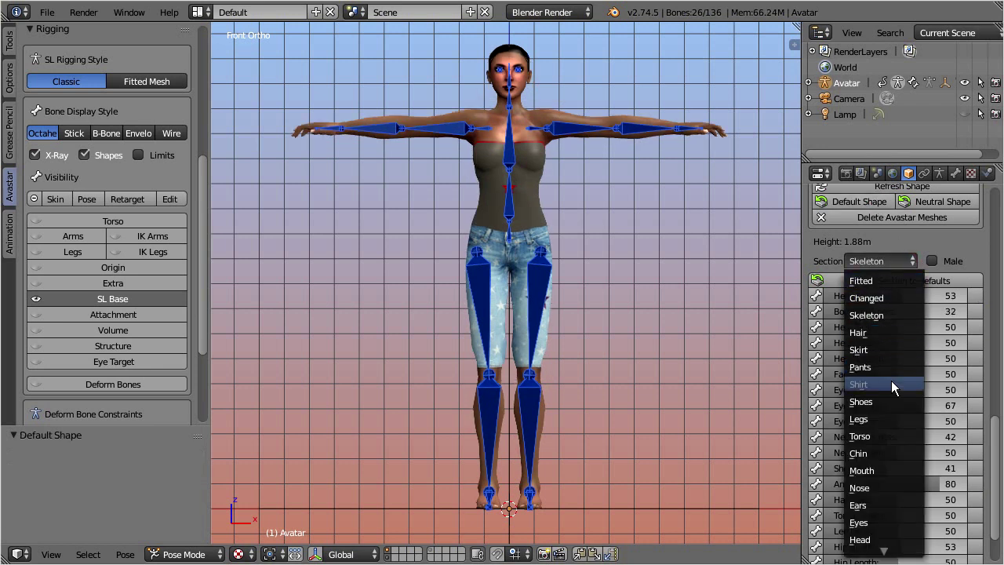
{"action": "left_click", "coordinate": [879, 436]}
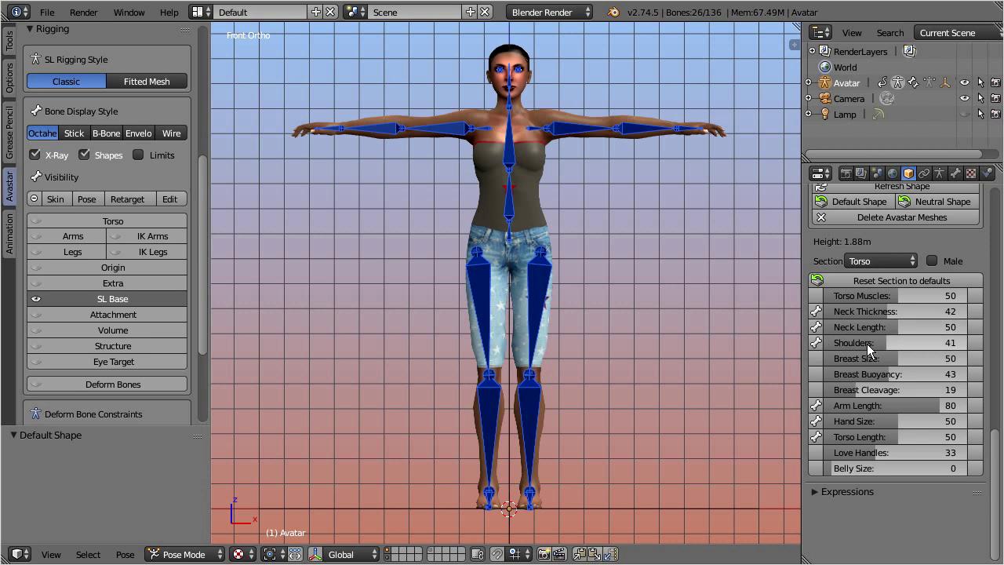
- Try out the Breast Size, Breast Buoyancy and Belly Size settings on the avatar, and reset them to their defaults
{"action": "left_click_drag", "start_coordinate": [897, 361], "coordinate": [861, 382]}
{"action": "right_click", "coordinate": [851, 363]}
{"action": "right_click", "coordinate": [862, 376]}
{"action": "left_click_drag", "start_coordinate": [832, 470], "coordinate": [881, 471]}
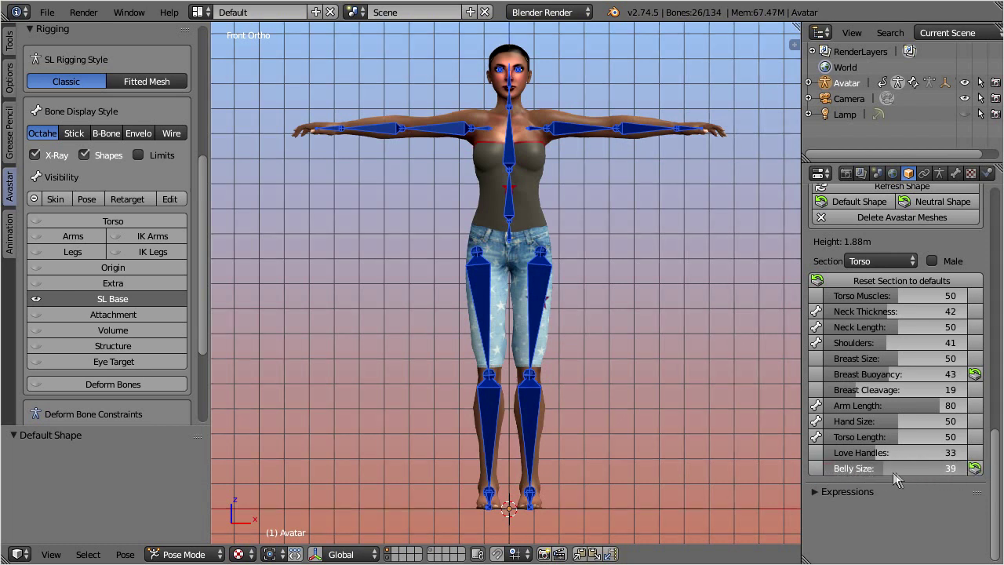
{"action": "left_click_drag", "start_coordinate": [892, 472], "coordinate": [905, 473]}
{"action": "key", "text": "BackSpace"}
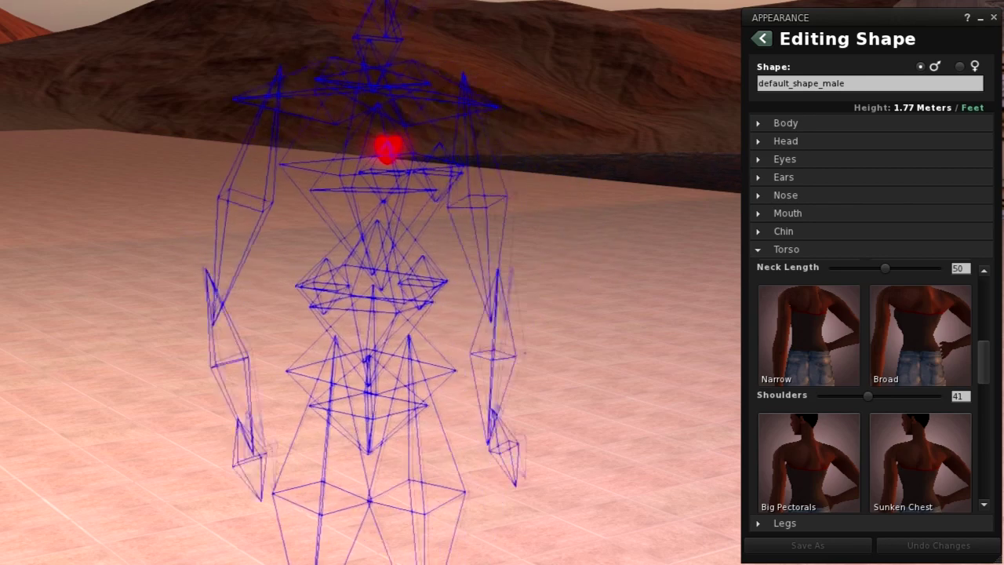
- Switch to the virtual-world viewer's shape editor, vary the Shoulders of default_shape_male up to 100, and set Arm Length to 68
{"action": "left_click_drag", "start_coordinate": [868, 396], "coordinate": [816, 397]}
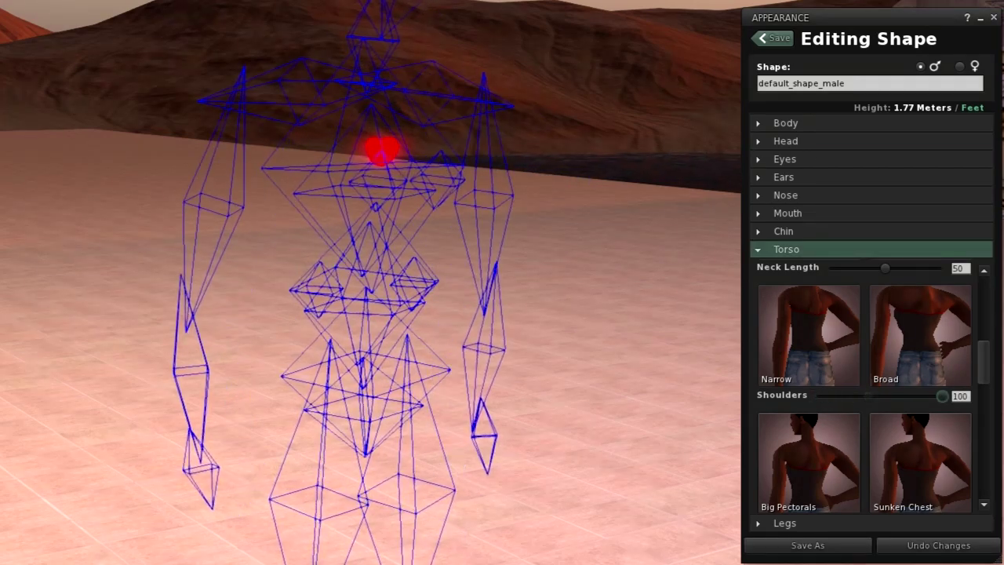
{"action": "left_click_drag", "start_coordinate": [942, 395], "coordinate": [816, 395]}
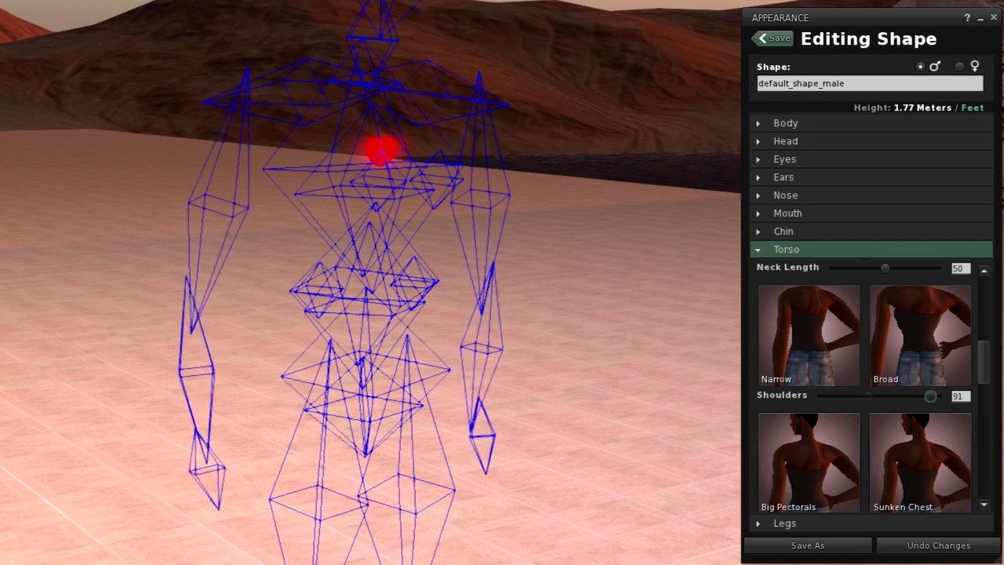
{"action": "scroll", "coordinate": [863, 385], "scroll_direction": "down", "scroll_amount": 10}
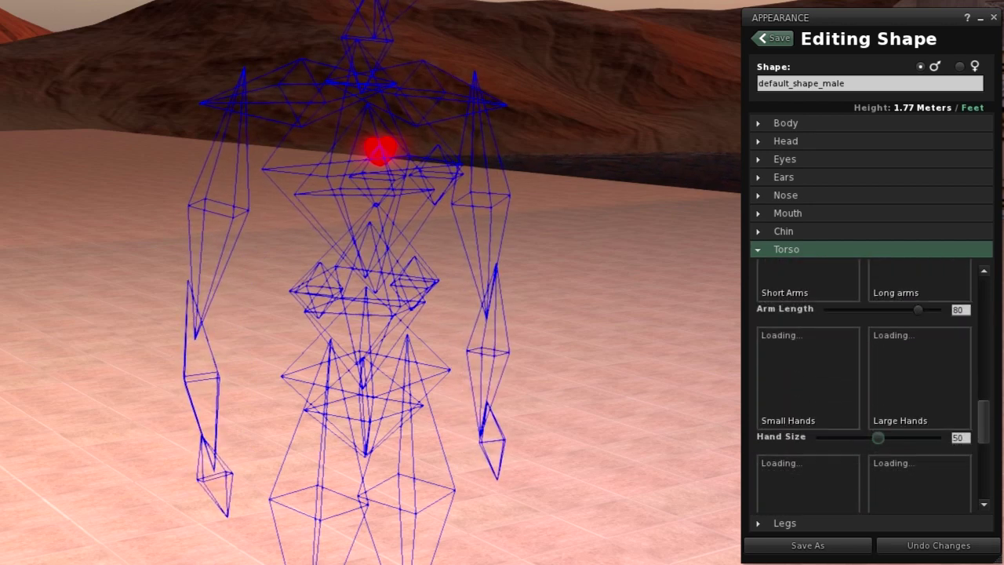
{"action": "scroll", "coordinate": [863, 384], "scroll_direction": "up", "scroll_amount": 3}
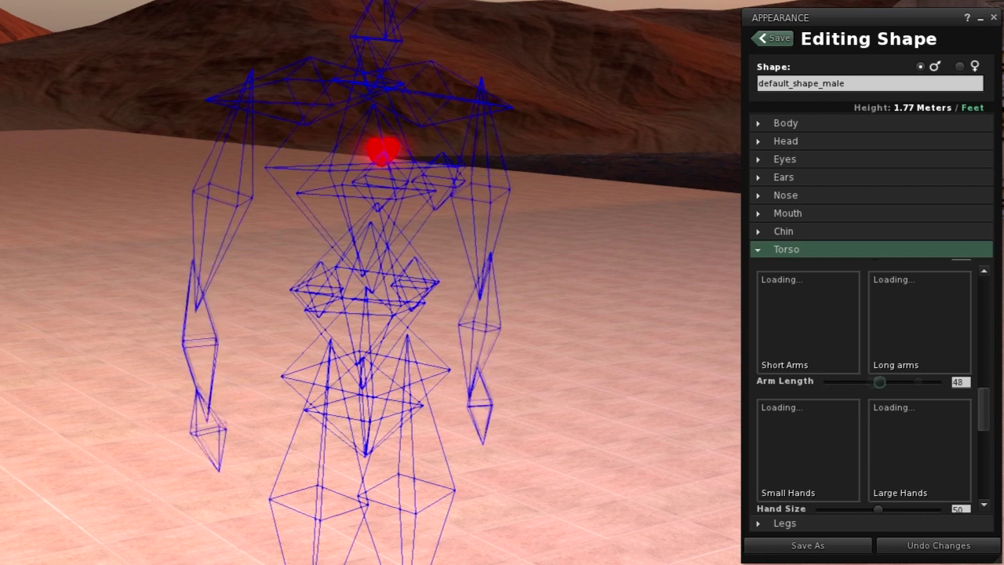
{"action": "left_click_drag", "start_coordinate": [933, 382], "coordinate": [924, 382]}
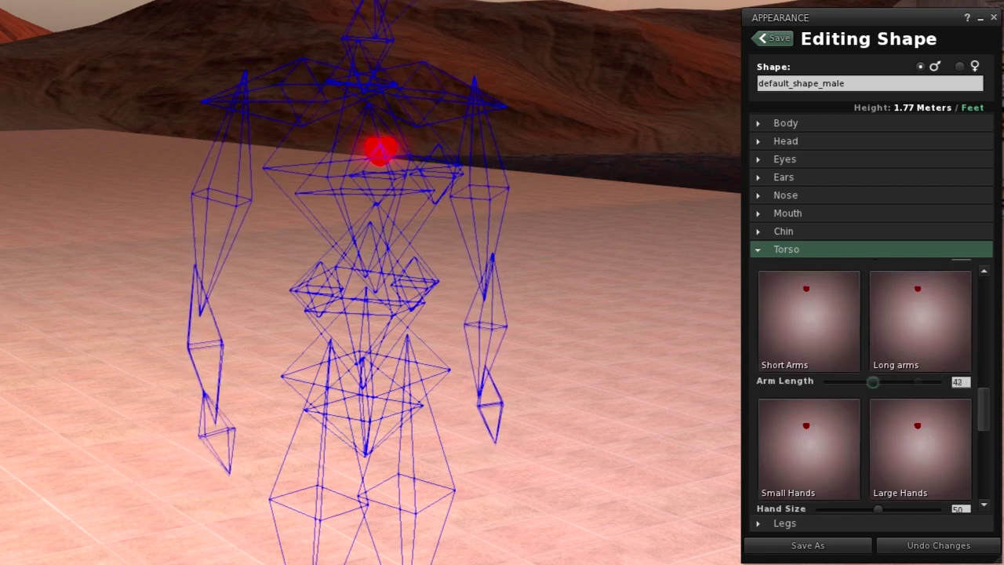
{"action": "left_click_drag", "start_coordinate": [831, 382], "coordinate": [894, 382]}
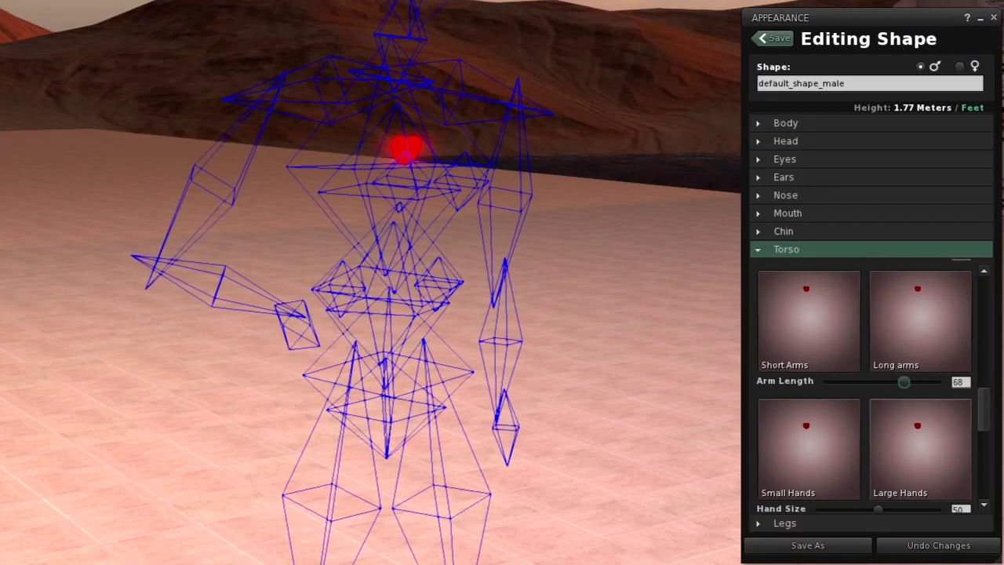
{"action": "scroll", "coordinate": [863, 385], "scroll_direction": "down", "scroll_amount": 5}
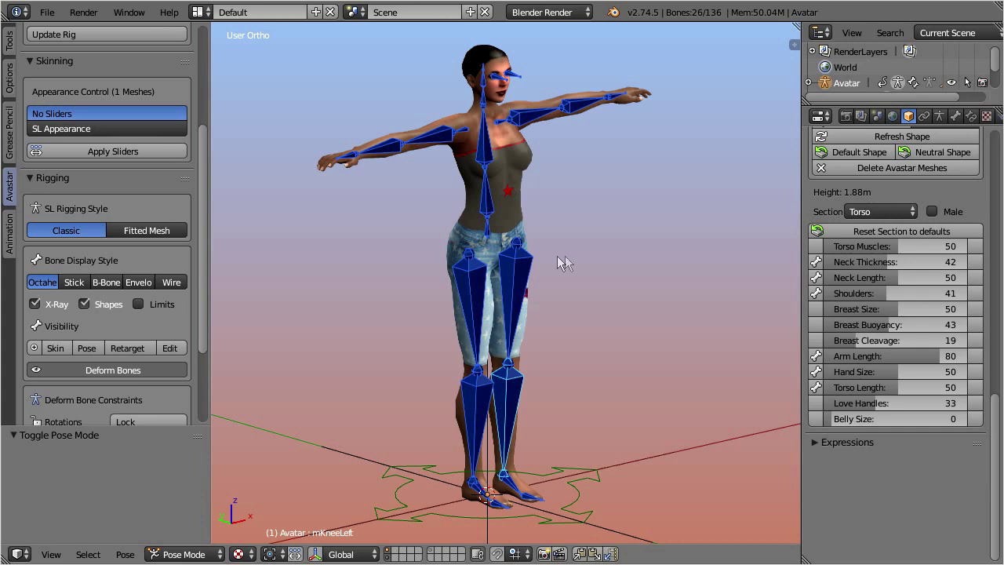
- Back in Blender, display the avatar's bones as sticks and change the SL rigging style to Fitted Mesh
{"action": "left_click", "coordinate": [66, 284]}
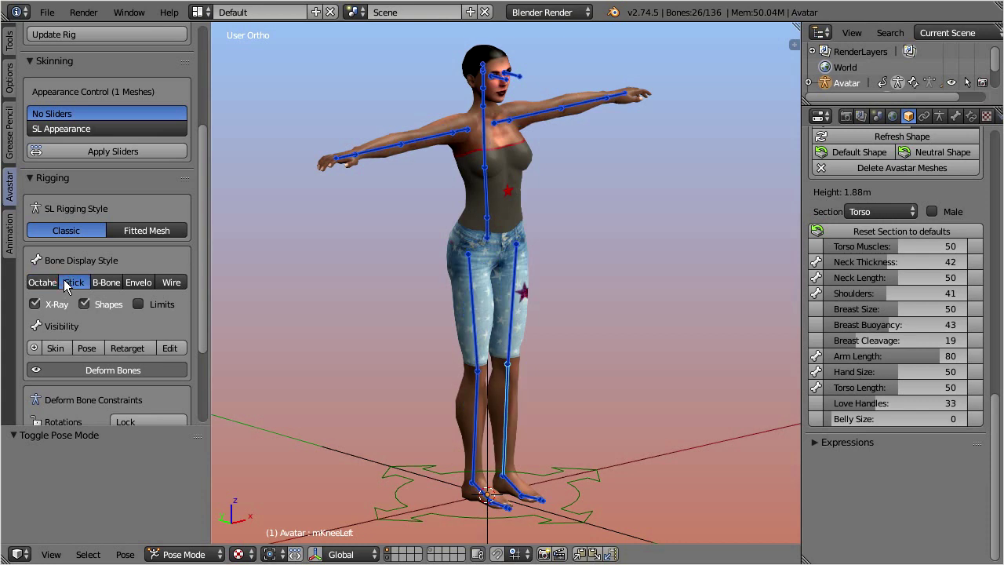
{"action": "left_click", "coordinate": [124, 235]}
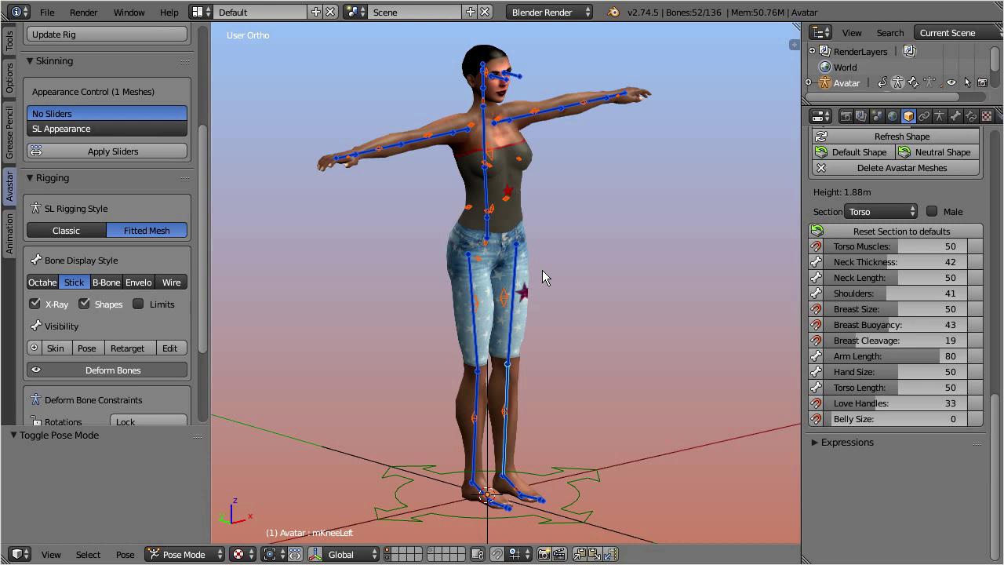
- Examine the orange volume bones beside the stick bones around the avatar's hips, thighs and lower legs
{"action": "scroll", "coordinate": [542, 270], "scroll_direction": "up", "scroll_amount": 1}
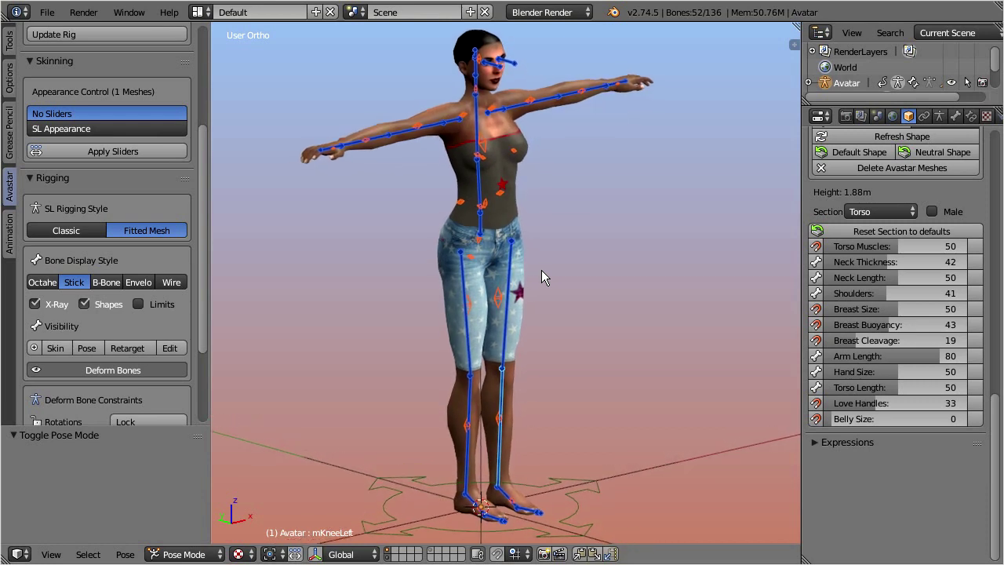
{"action": "scroll", "coordinate": [541, 270], "scroll_direction": "up", "scroll_amount": 1}
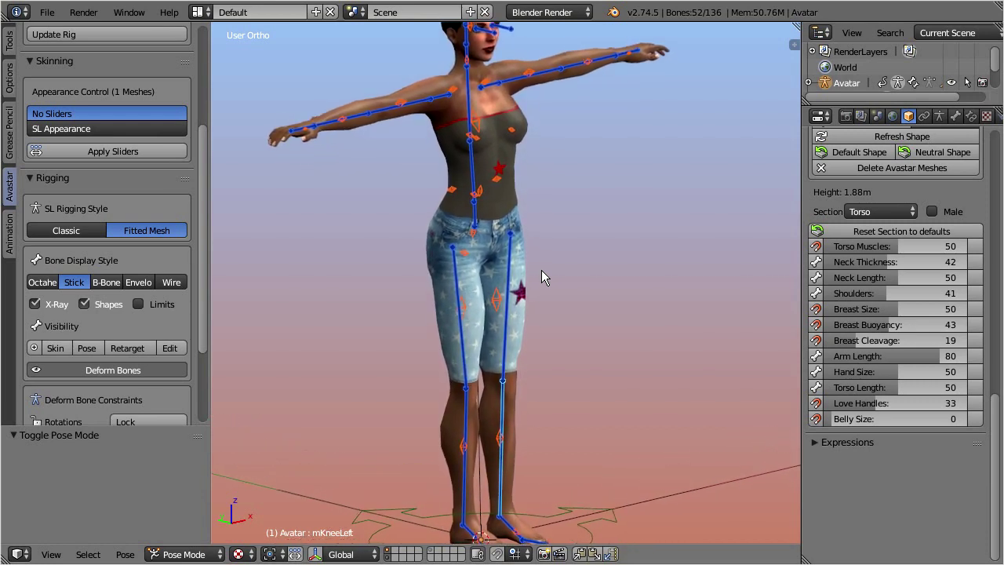
{"action": "scroll", "coordinate": [526, 273], "scroll_direction": "up", "scroll_amount": 1}
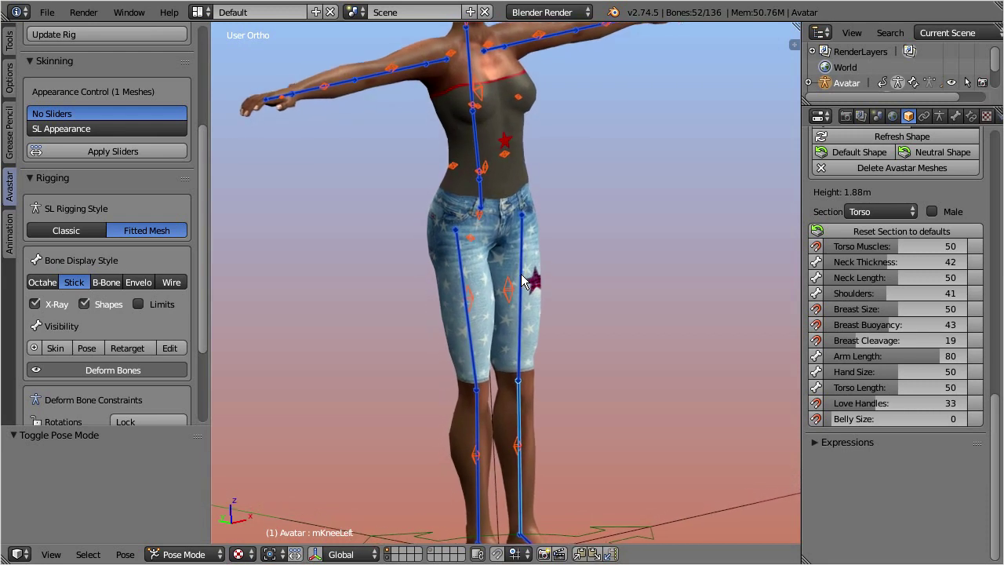
{"action": "scroll", "coordinate": [514, 276], "scroll_direction": "up", "scroll_amount": 1}
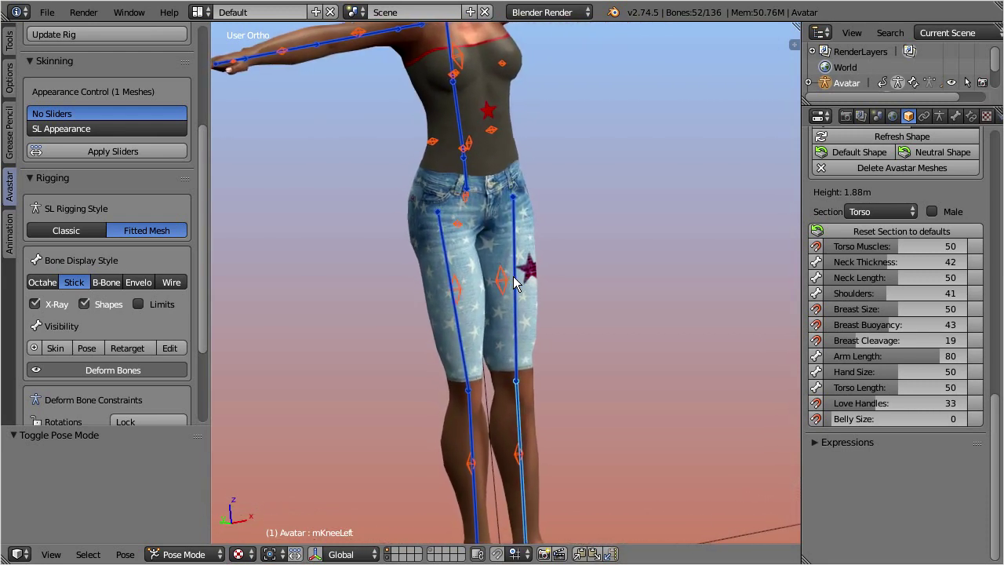
{"action": "key", "text": "KP_8"}
{"action": "key", "text": "KP_8"}
{"action": "key", "text": "KP_8"}
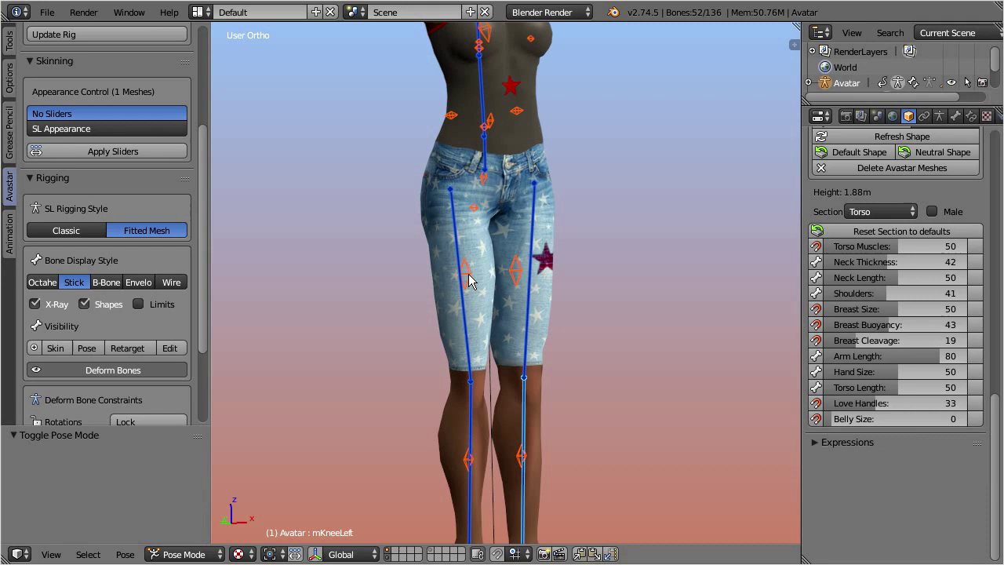
{"action": "key", "text": "KP_8"}
{"action": "key", "text": "KP_8"}
{"action": "key", "text": "KP_8"}
{"action": "key", "text": "KP_8"}
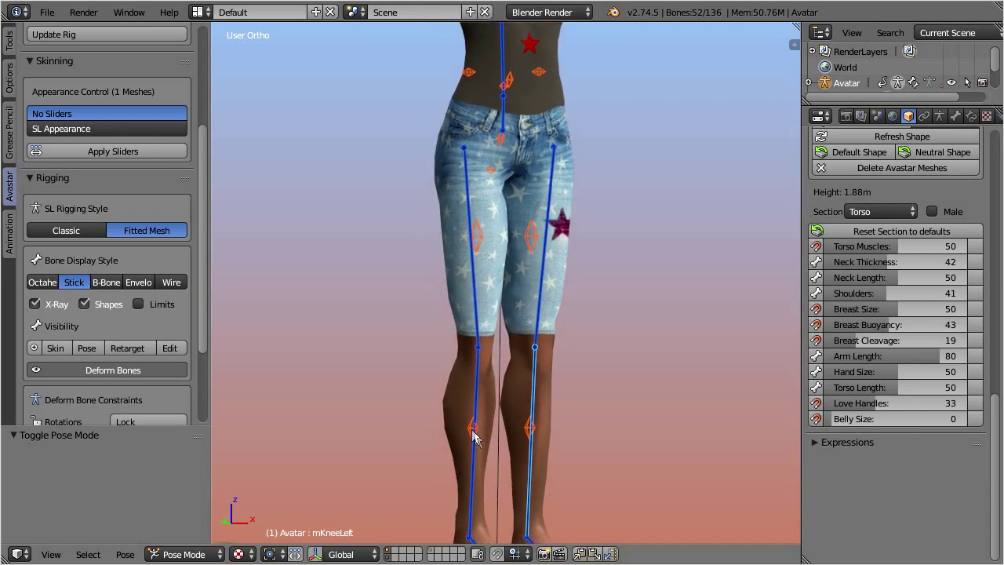
{"action": "key", "text": "KP_8"}
{"action": "key", "text": "KP_8"}
{"action": "key", "text": "KP_8"}
{"action": "key", "text": "KP_8"}
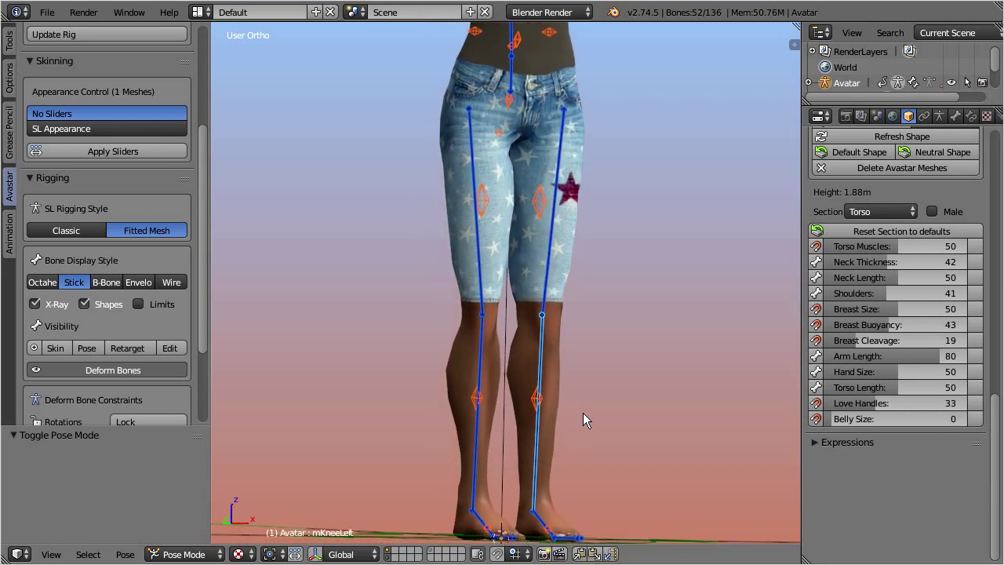
{"action": "key", "text": "KP_8"}
{"action": "key", "text": "KP_8"}
{"action": "key", "text": "KP_8"}
{"action": "key", "text": "KP_8"}
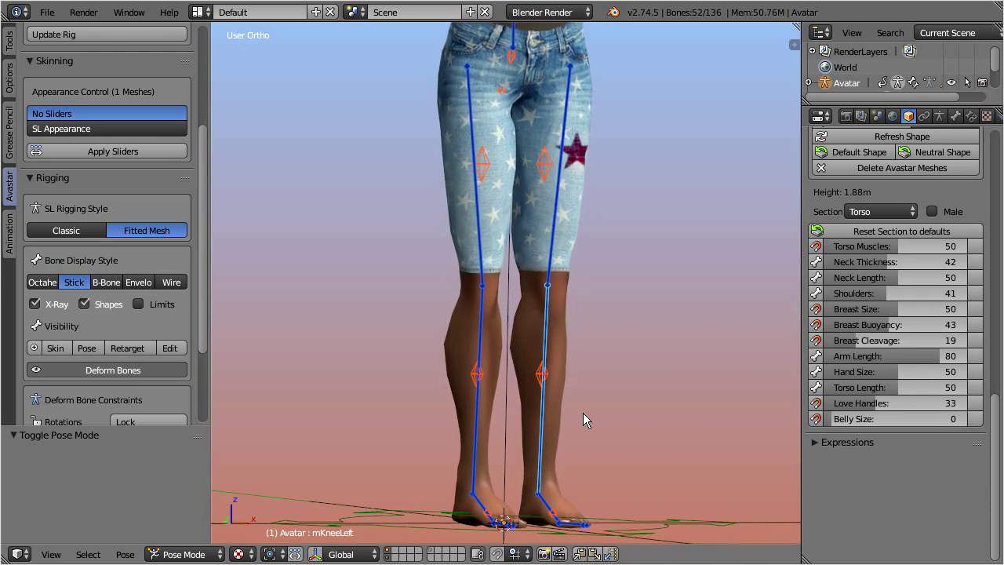
- Examine the orange volume bones along the avatar's thighs, lower legs and feet from a raised, angled view
{"action": "key", "text": "KP_8"}
{"action": "key", "text": "KP_8"}
{"action": "key", "text": "KP_8"}
{"action": "key", "text": "KP_8"}
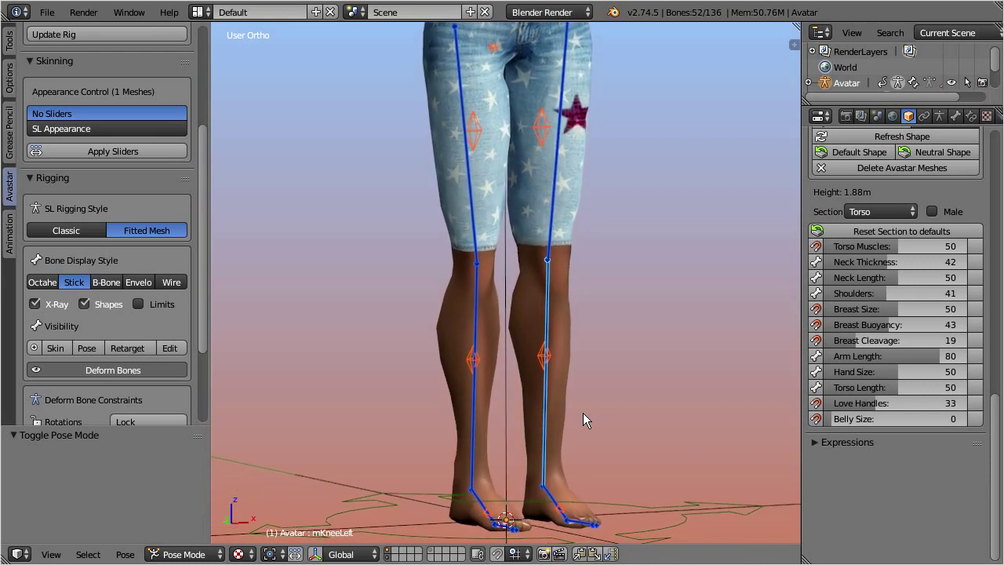
{"action": "key", "text": "KP_8"}
{"action": "key", "text": "KP_8"}
{"action": "key", "text": "KP_8"}
{"action": "key", "text": "KP_8"}
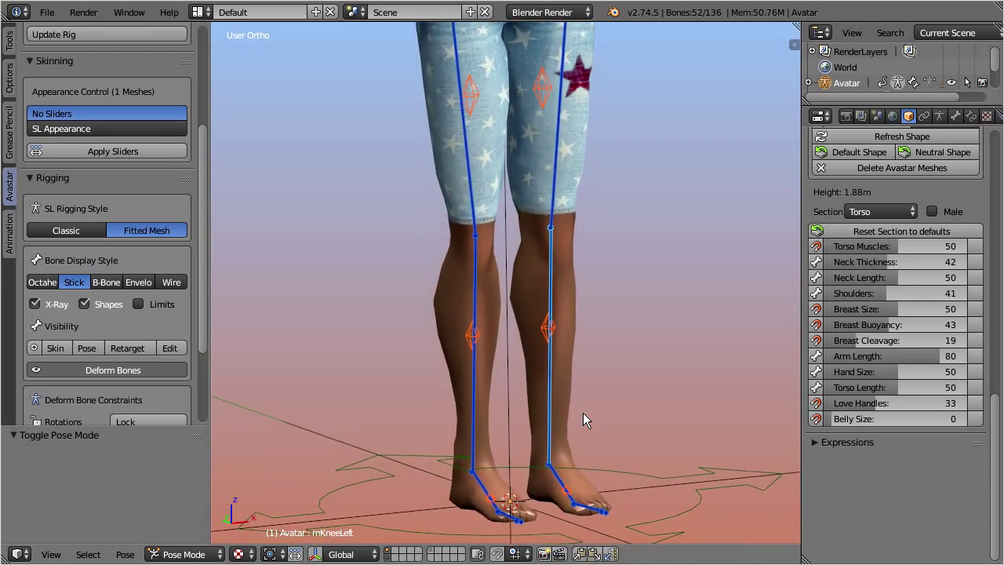
{"action": "key", "text": "KP_8"}
{"action": "key", "text": "KP_8"}
{"action": "key", "text": "KP_8"}
{"action": "key", "text": "KP_8"}
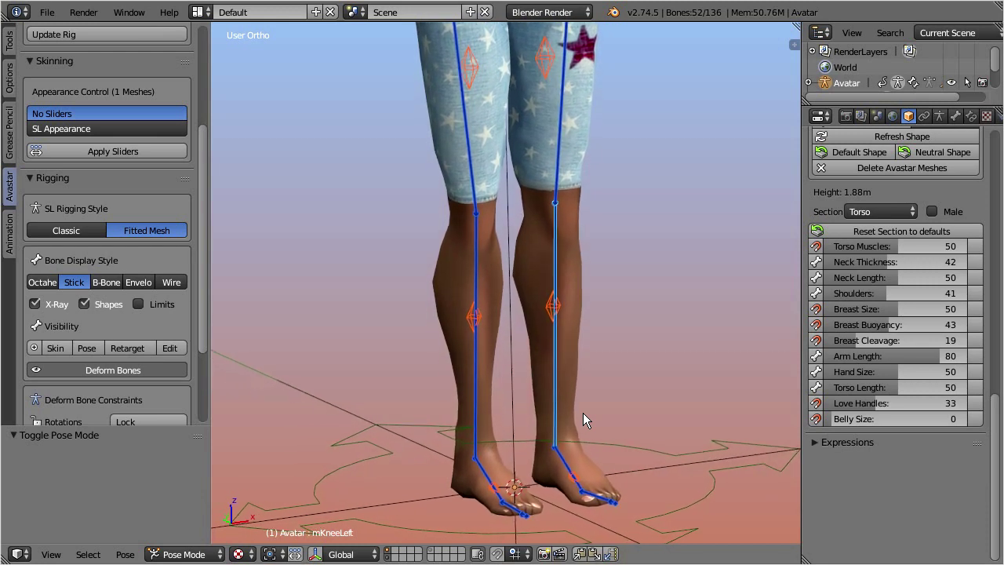
{"action": "key", "text": "KP_8"}
{"action": "key", "text": "KP_8"}
{"action": "key", "text": "KP_8"}
{"action": "key", "text": "KP_8"}
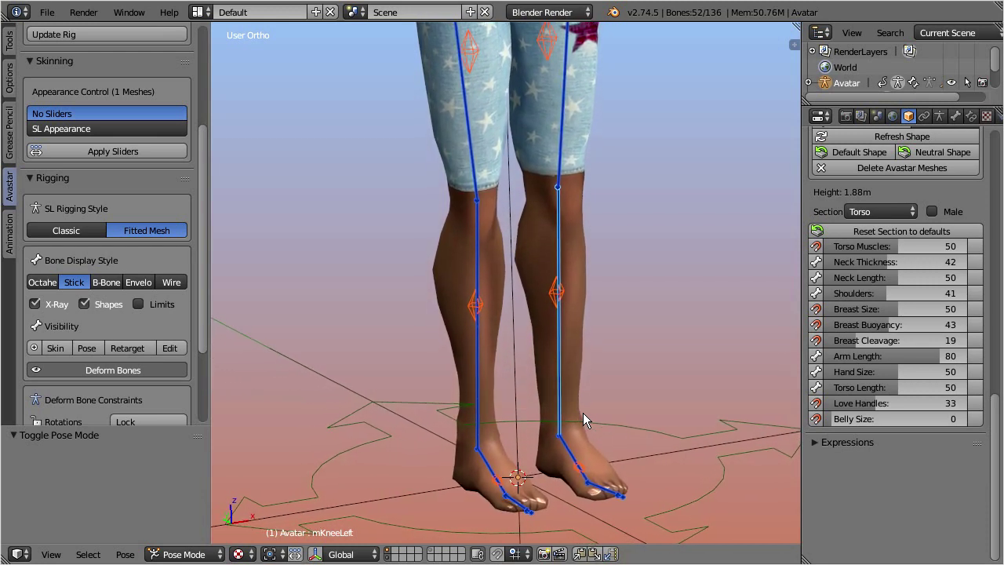
{"action": "key", "text": "KP_8"}
{"action": "key", "text": "KP_8"}
{"action": "key", "text": "KP_8"}
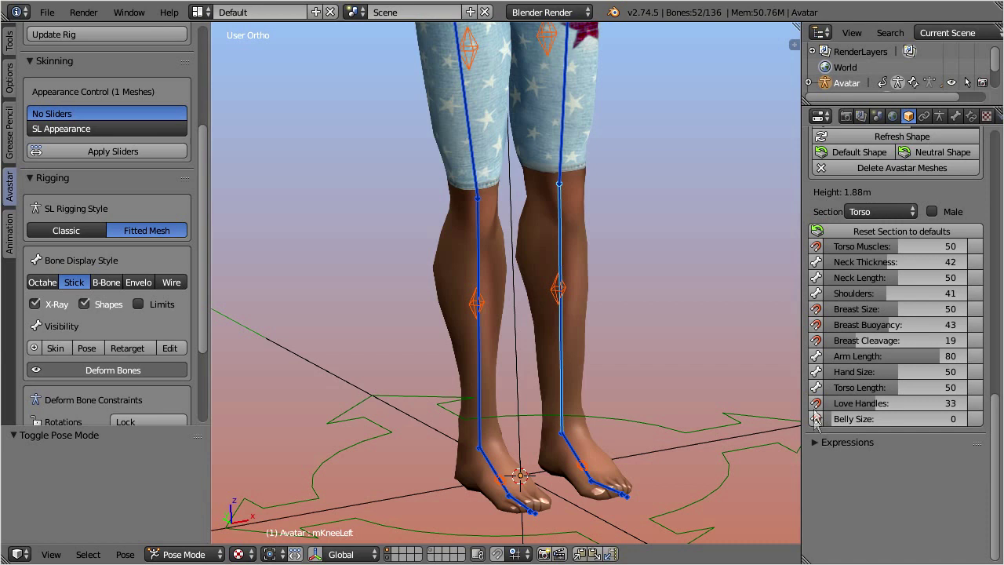
- In the Fitted section of the avatar shape settings, set Foot Size to 50 and Leg Muscles to 71
{"action": "left_click", "coordinate": [912, 212]}
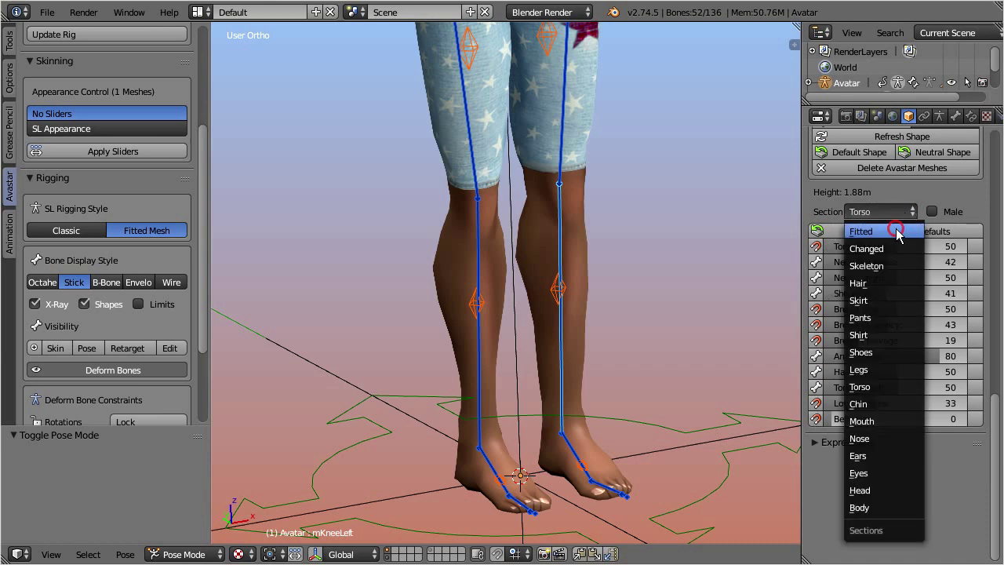
{"action": "left_click", "coordinate": [897, 232]}
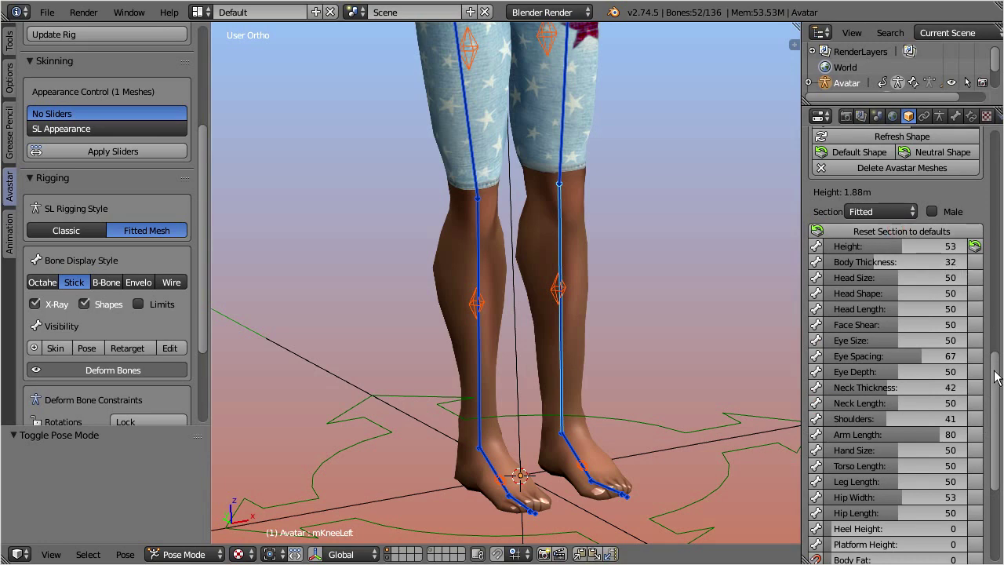
{"action": "left_click_drag", "start_coordinate": [995, 377], "coordinate": [995, 468]}
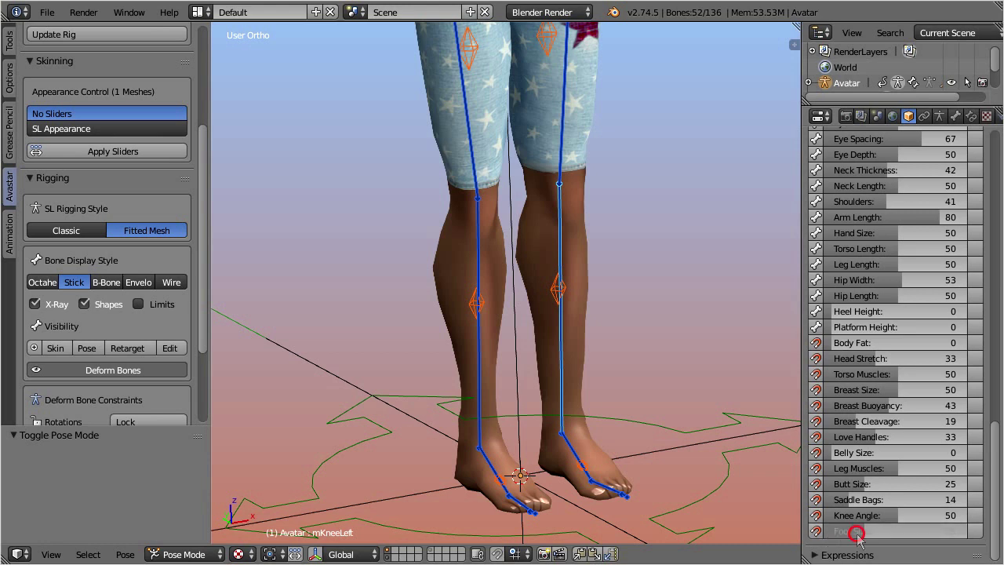
{"action": "left_click_drag", "start_coordinate": [856, 532], "coordinate": [895, 540]}
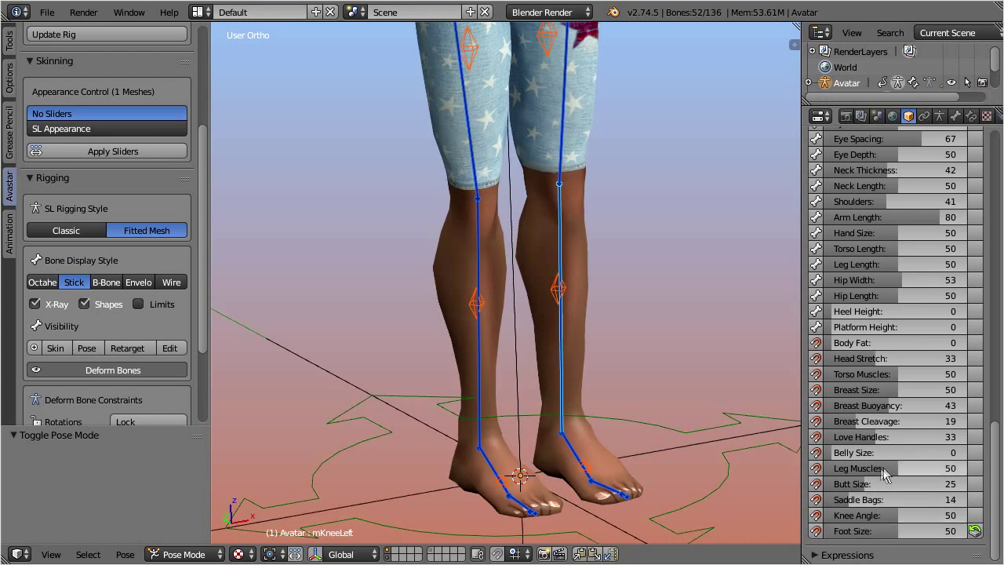
{"action": "left_click_drag", "start_coordinate": [888, 468], "coordinate": [917, 467]}
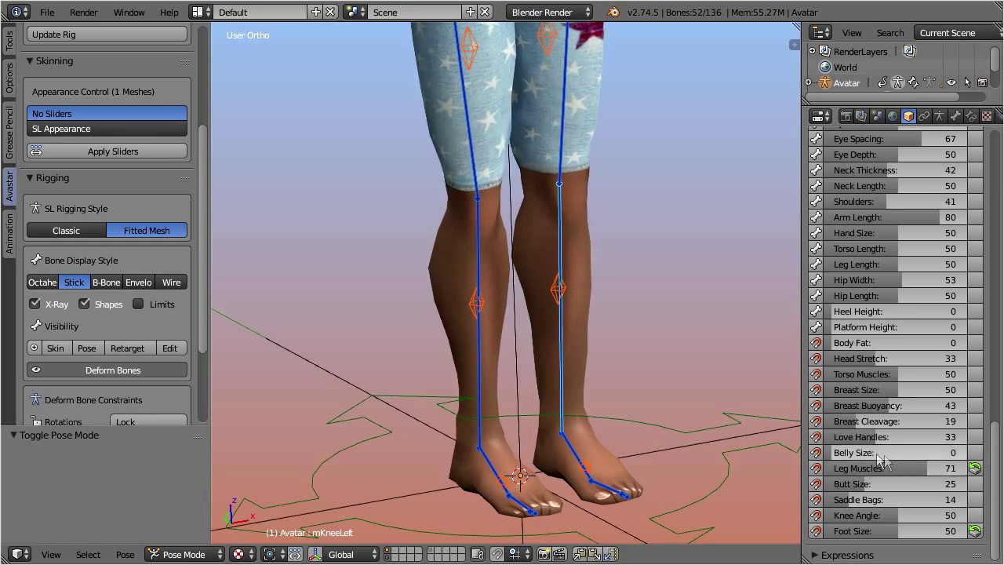
- Raise the avatar's left leg by rotating the mHipLeft bone about -50° around the global X axis
{"action": "middle_click_drag", "start_coordinate": [660, 146], "coordinate": [658, 158]}
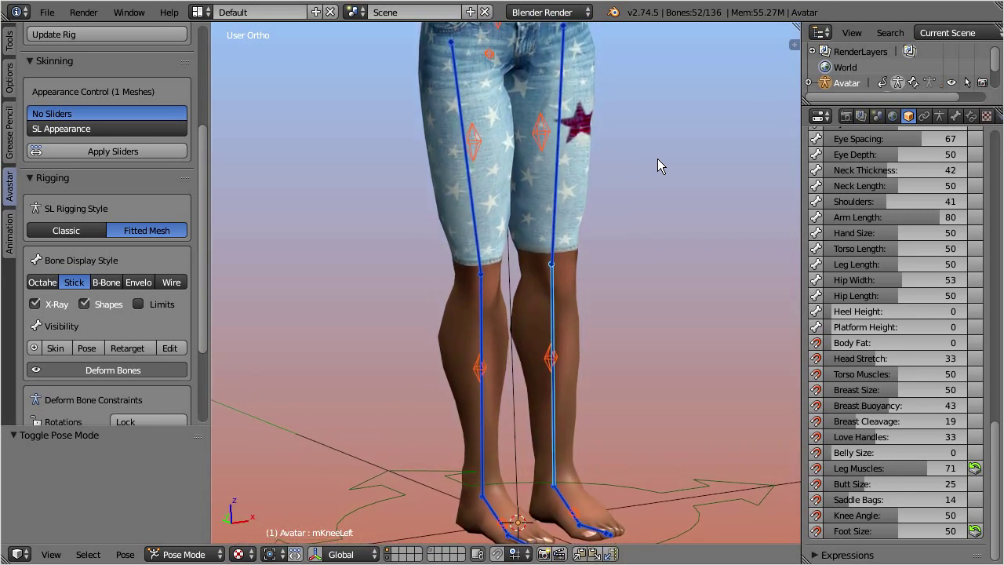
{"action": "right_click", "coordinate": [556, 183]}
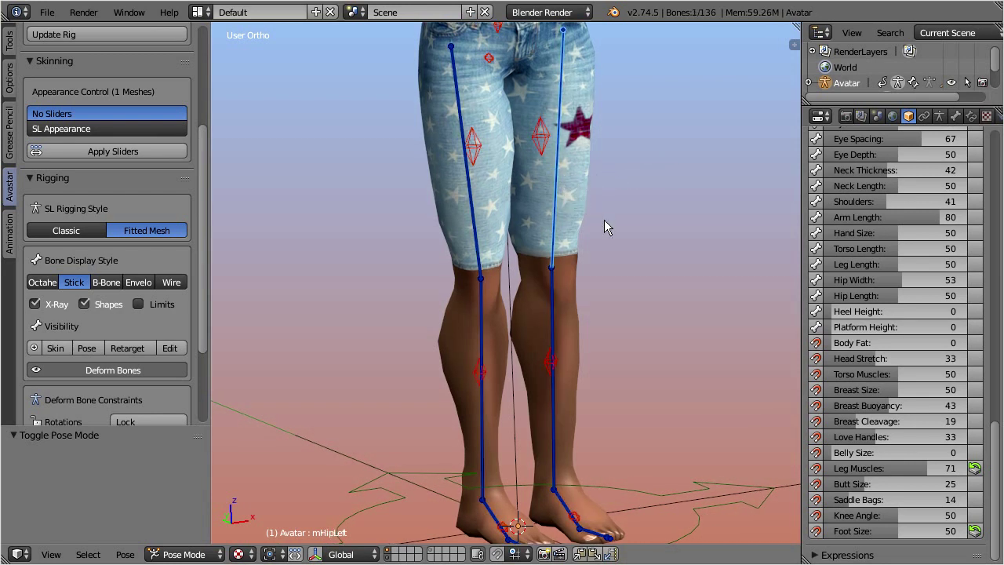
{"action": "key", "text": "r"}
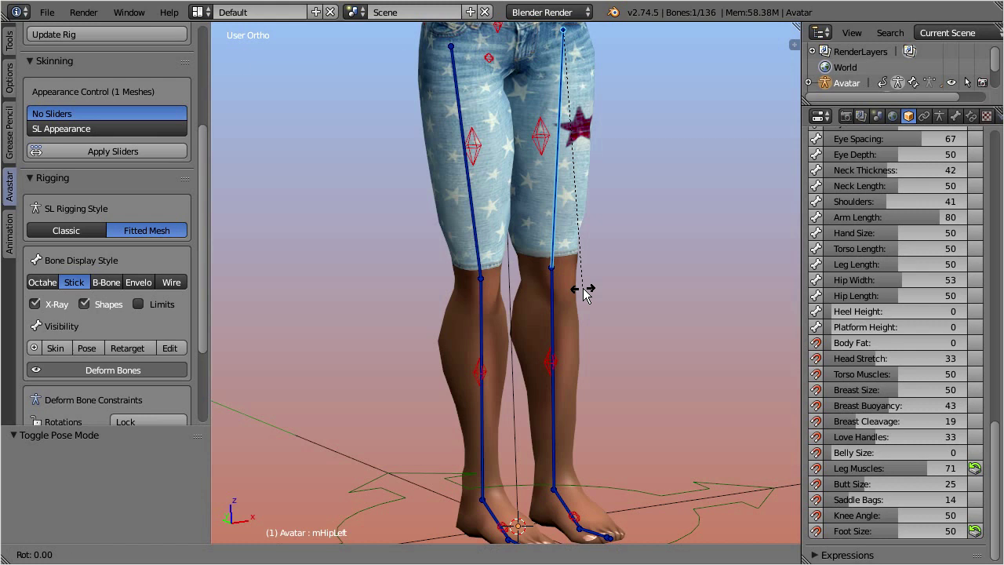
{"action": "key", "text": "x"}
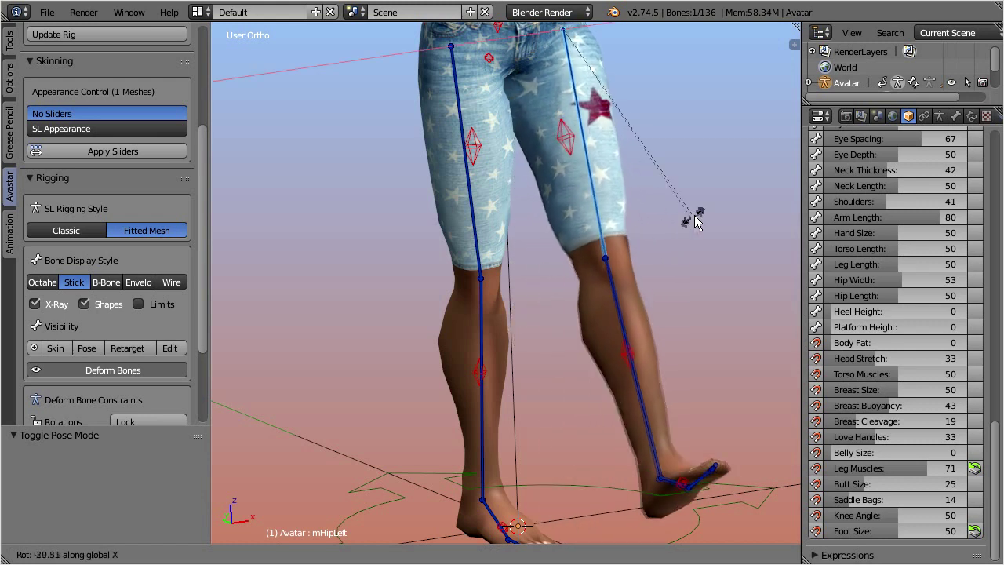
{"action": "left_click", "coordinate": [700, 129]}
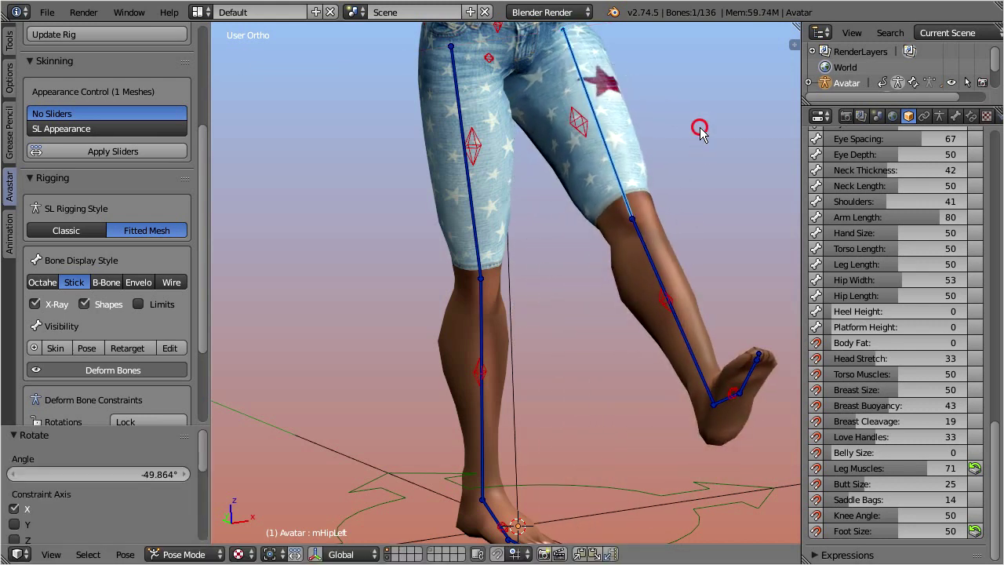
- Bend the left knee by rotating the mKneeLeft bone about 54° around the global X axis
{"action": "right_click", "coordinate": [656, 269]}
{"action": "key", "text": "r"}
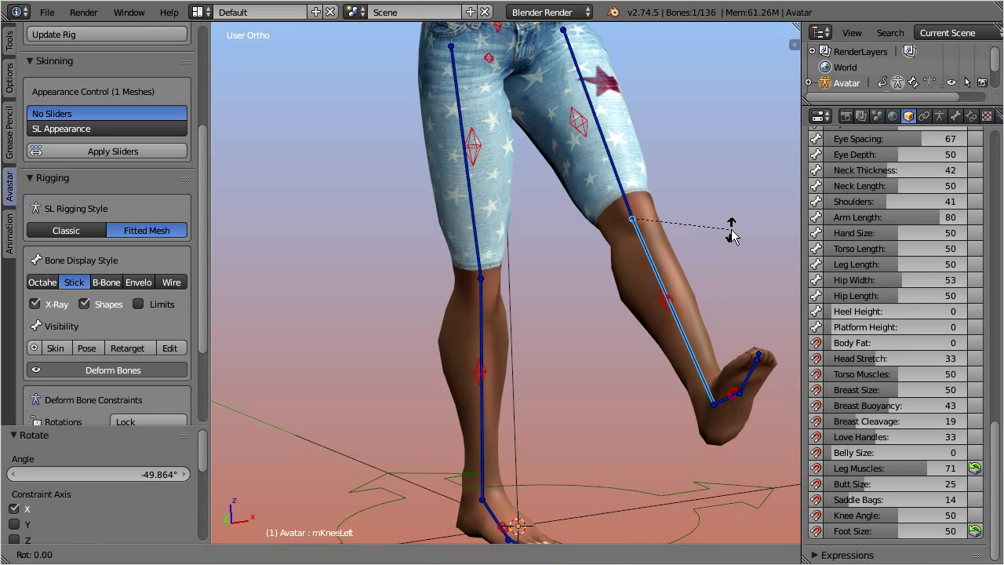
{"action": "left_click", "coordinate": [695, 330]}
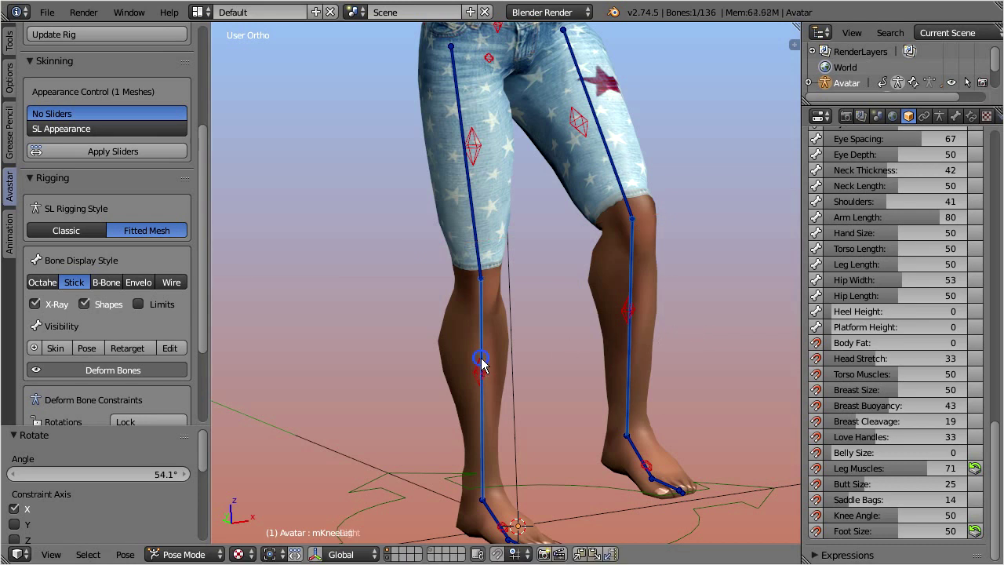
{"action": "key", "text": "r"}
{"action": "key", "text": "x"}
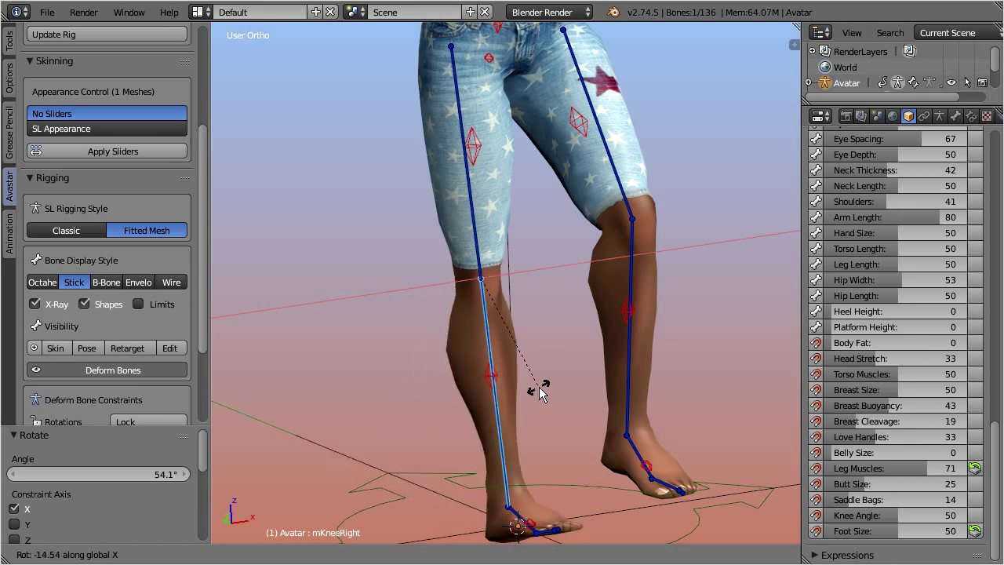
{"action": "key", "text": "Escape"}
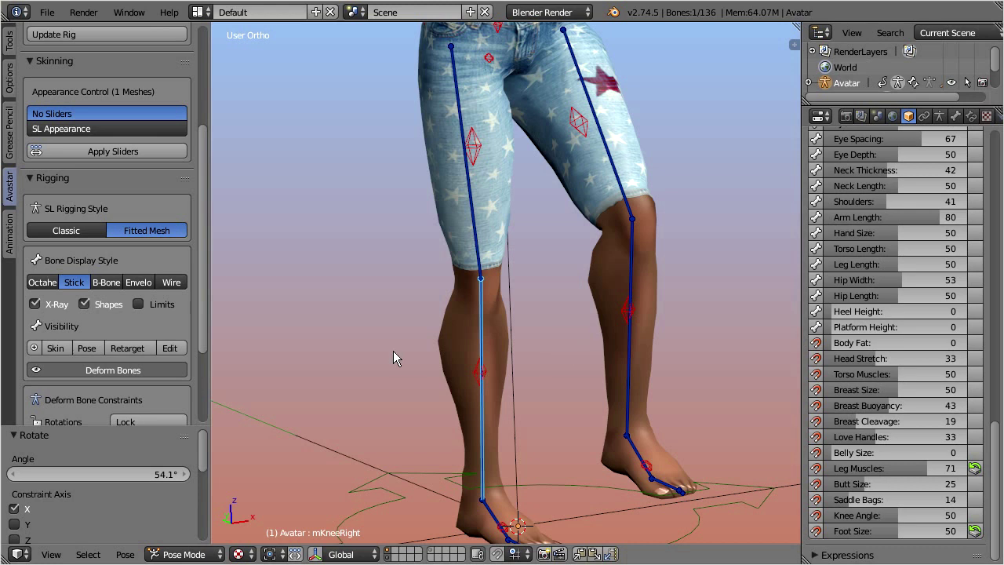
- Examine the red volume bones beside the stick bones from the avatar's hips up through the belly, chest, shoulders and neck
{"action": "scroll", "coordinate": [393, 359], "scroll_direction": "up", "scroll_amount": 3}
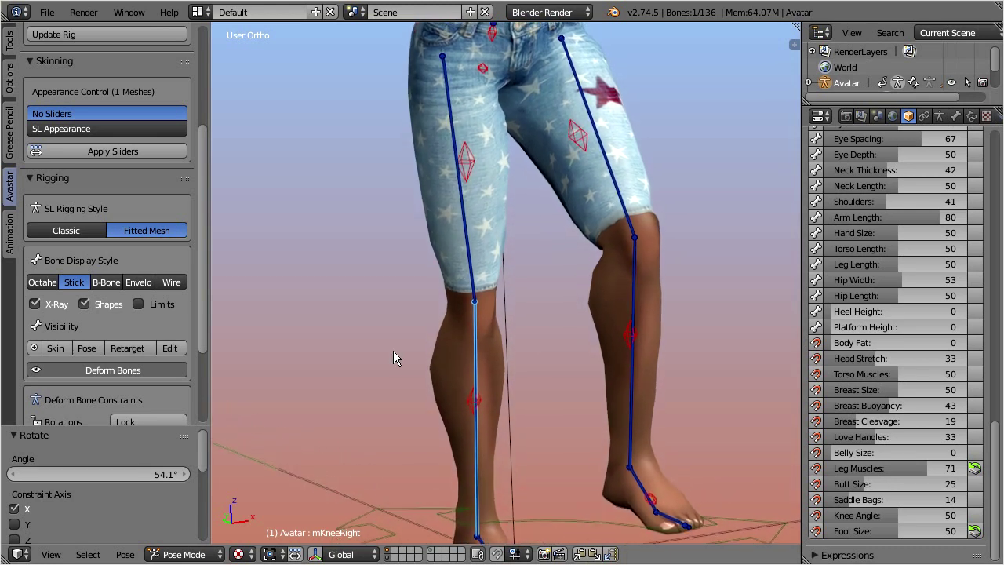
{"action": "scroll", "coordinate": [393, 350], "scroll_direction": "up", "scroll_amount": 3}
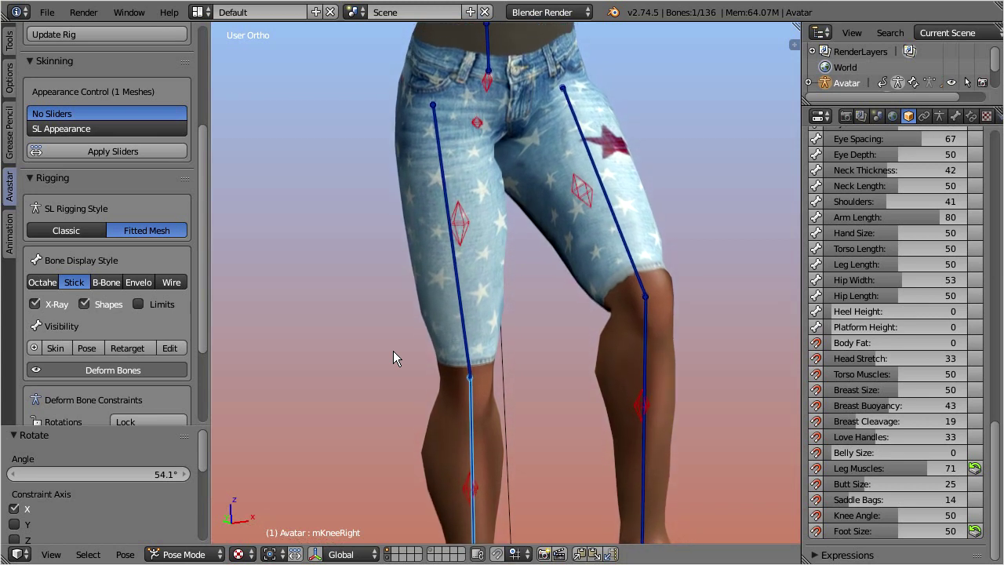
{"action": "scroll", "coordinate": [393, 351], "scroll_direction": "up", "scroll_amount": 2}
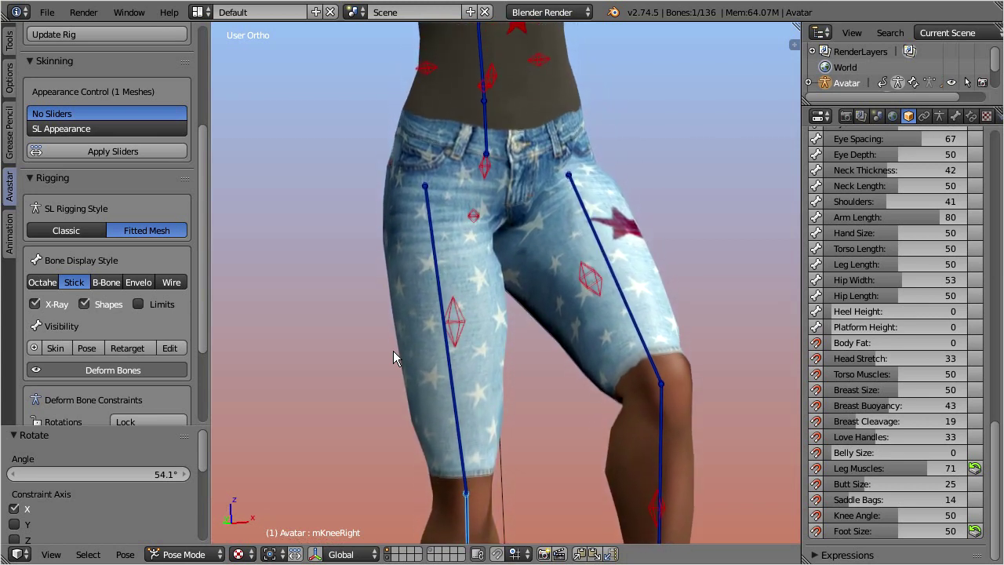
{"action": "scroll", "coordinate": [393, 351], "scroll_direction": "up", "scroll_amount": 3}
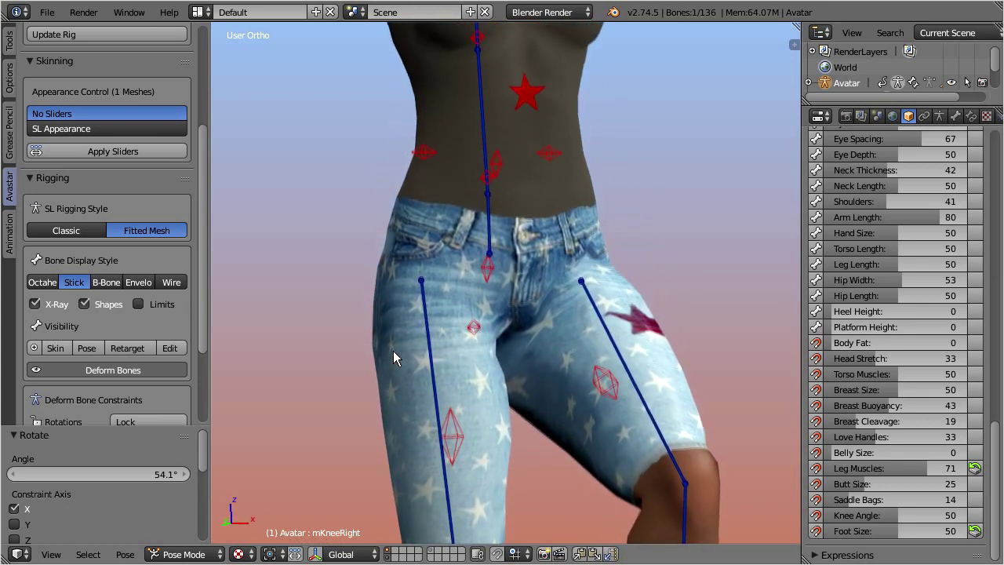
{"action": "scroll", "coordinate": [393, 353], "scroll_direction": "up", "scroll_amount": 3}
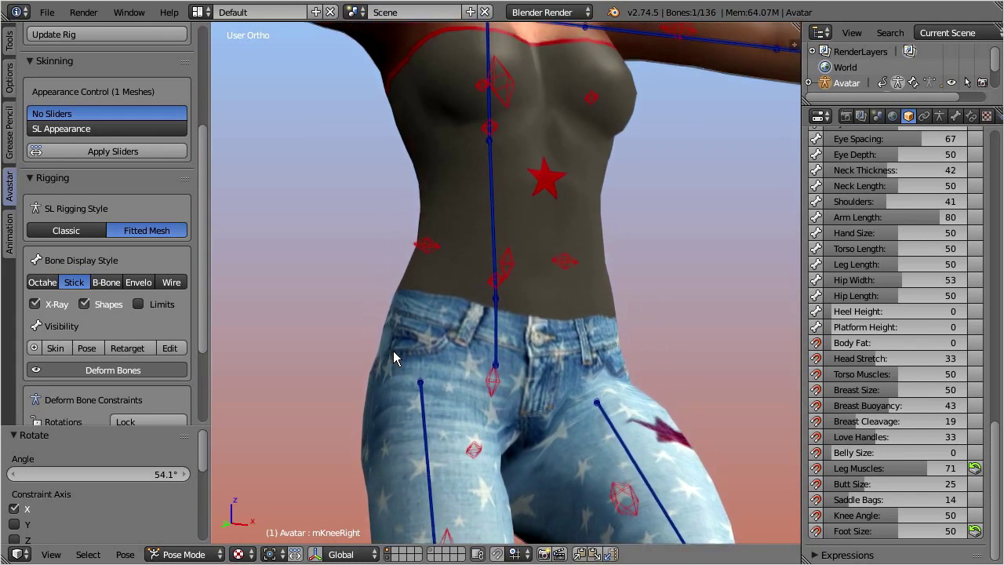
{"action": "scroll", "coordinate": [393, 351], "scroll_direction": "up", "scroll_amount": 3}
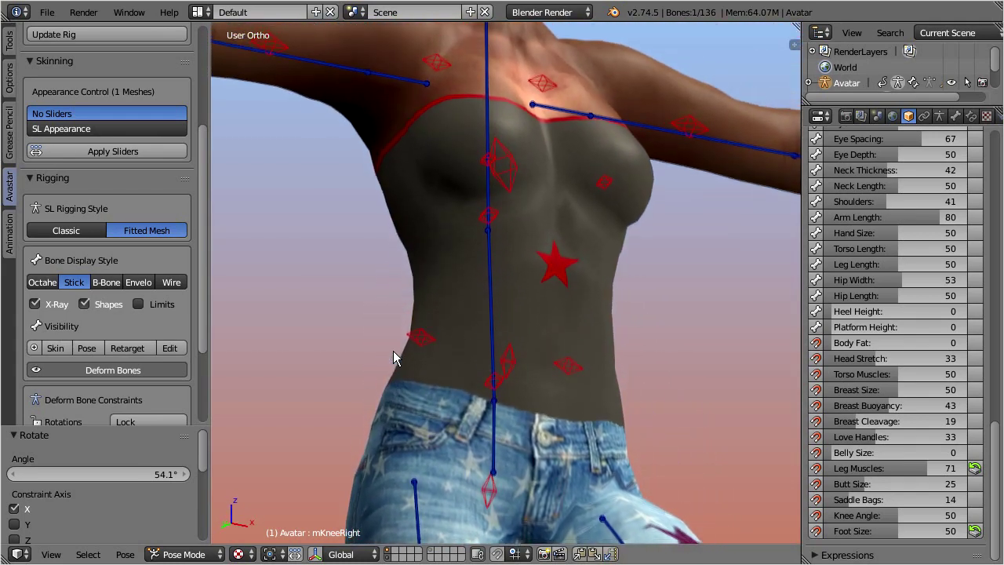
{"action": "scroll", "coordinate": [393, 351], "scroll_direction": "up", "scroll_amount": 3}
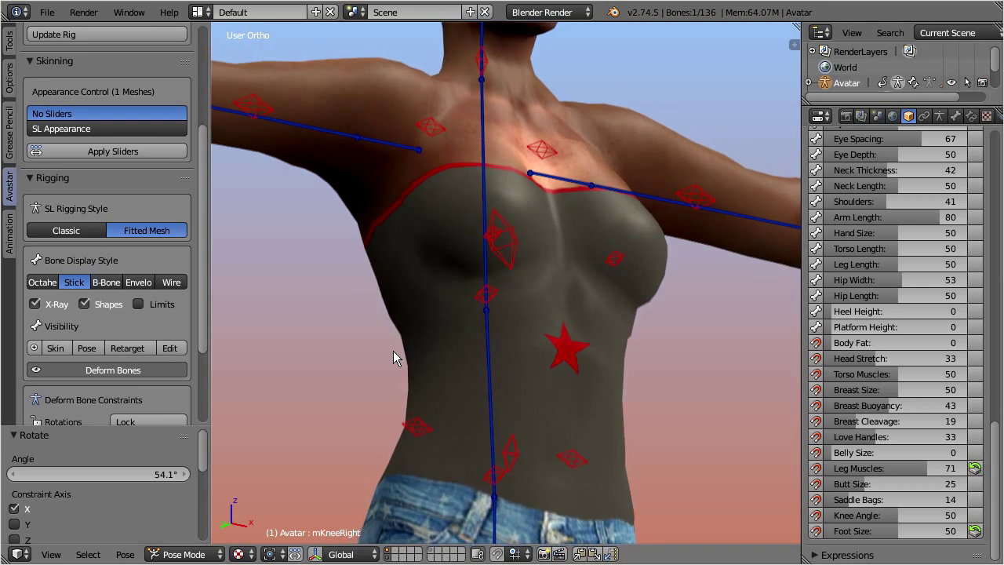
{"action": "scroll", "coordinate": [393, 350], "scroll_direction": "up", "scroll_amount": 3}
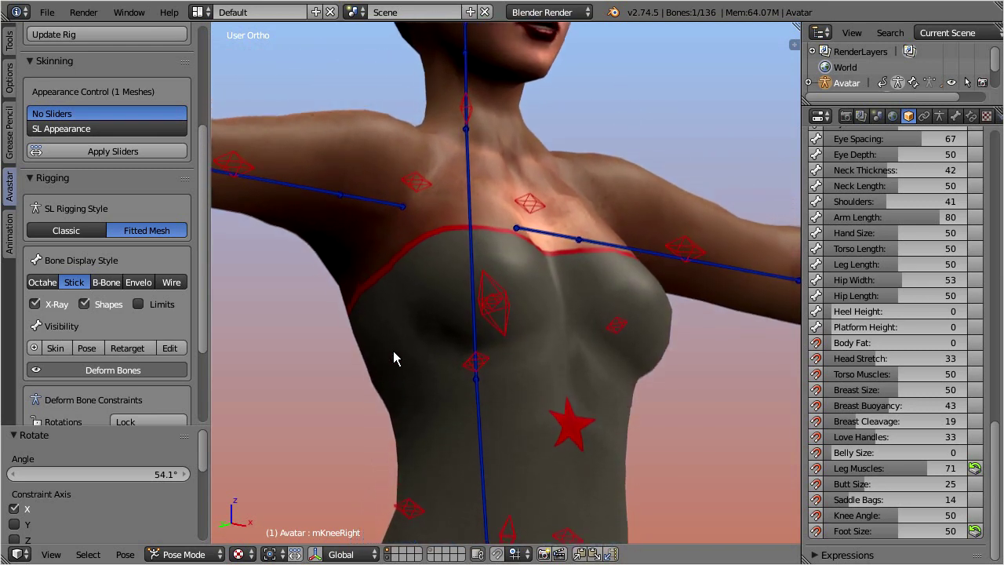
{"action": "scroll", "coordinate": [393, 351], "scroll_direction": "up", "scroll_amount": 3}
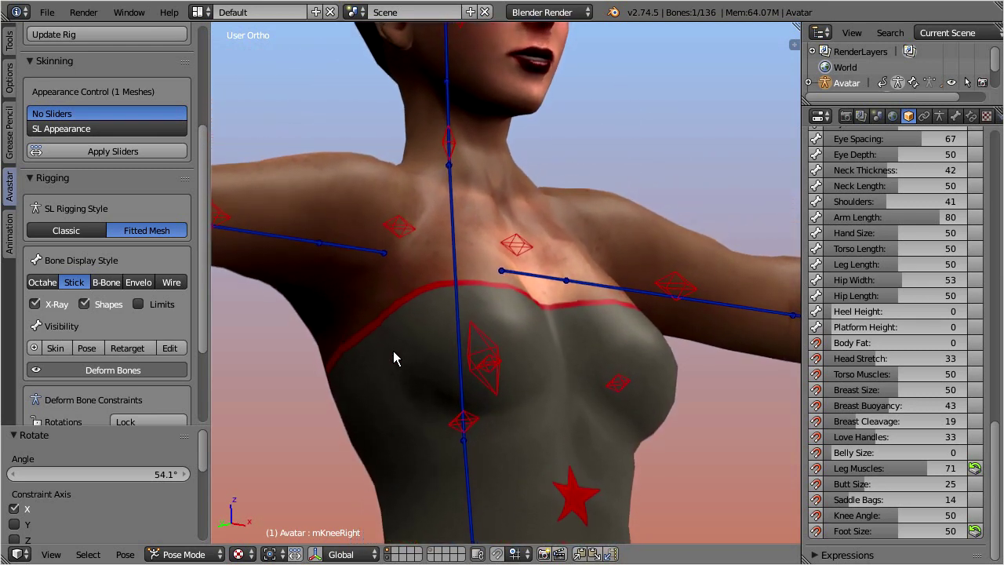
{"action": "scroll", "coordinate": [393, 350], "scroll_direction": "up", "scroll_amount": 3}
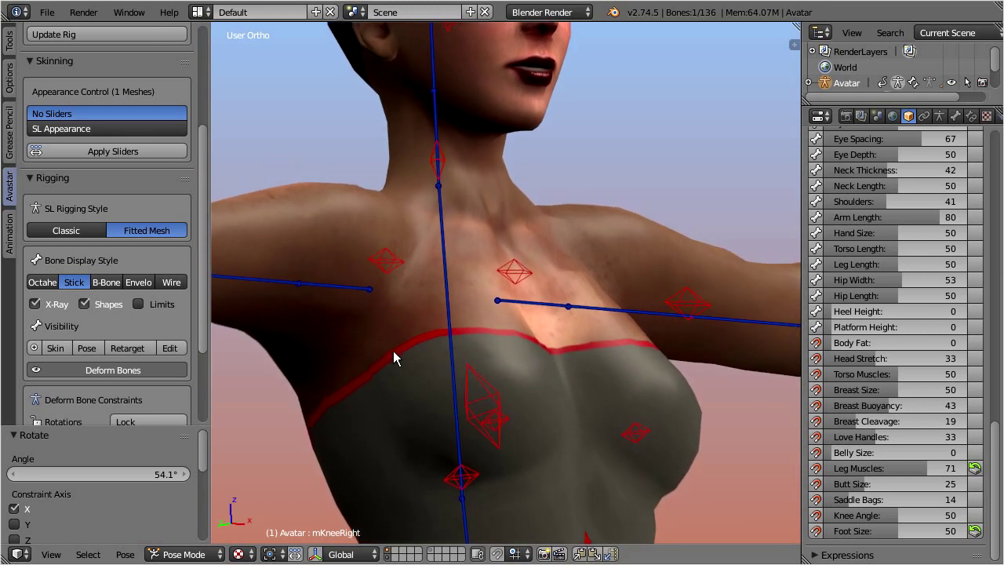
{"action": "scroll", "coordinate": [393, 350], "scroll_direction": "up", "scroll_amount": 3}
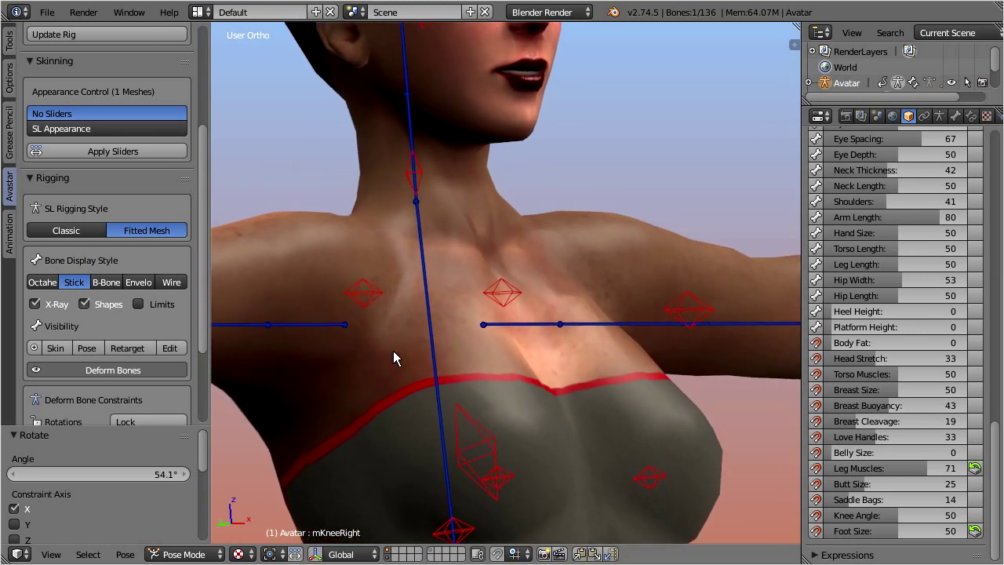
{"action": "scroll", "coordinate": [393, 351], "scroll_direction": "up", "scroll_amount": 3}
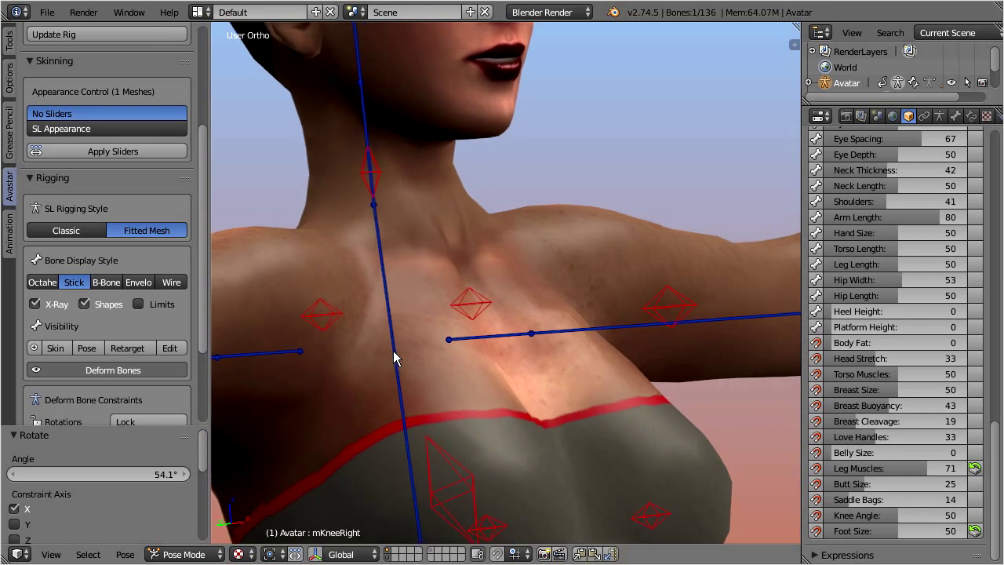